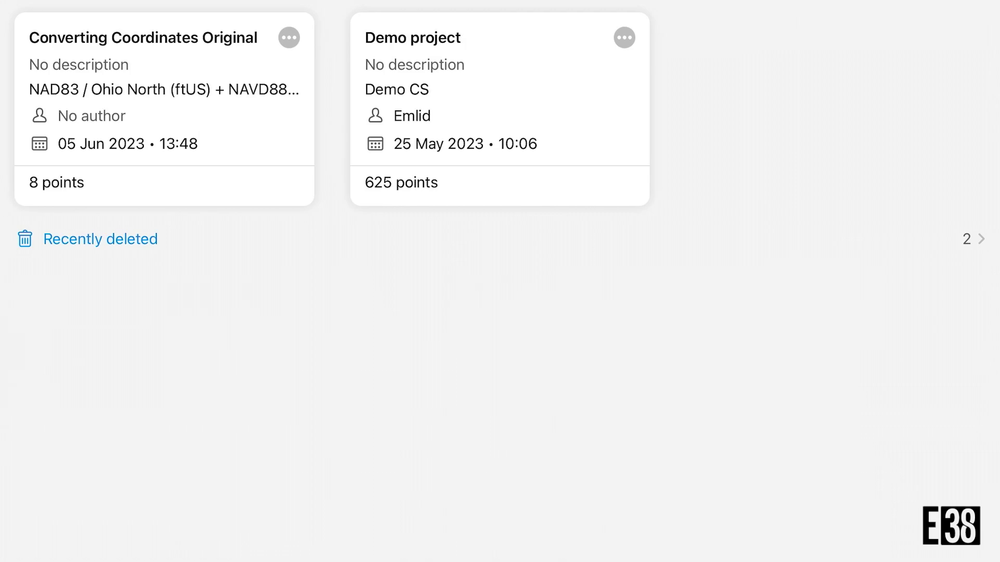
Step: Open the Converting Coordinates Original project, with 8 points in NAD83 / Ohio North (ftUS)
click(164, 109)
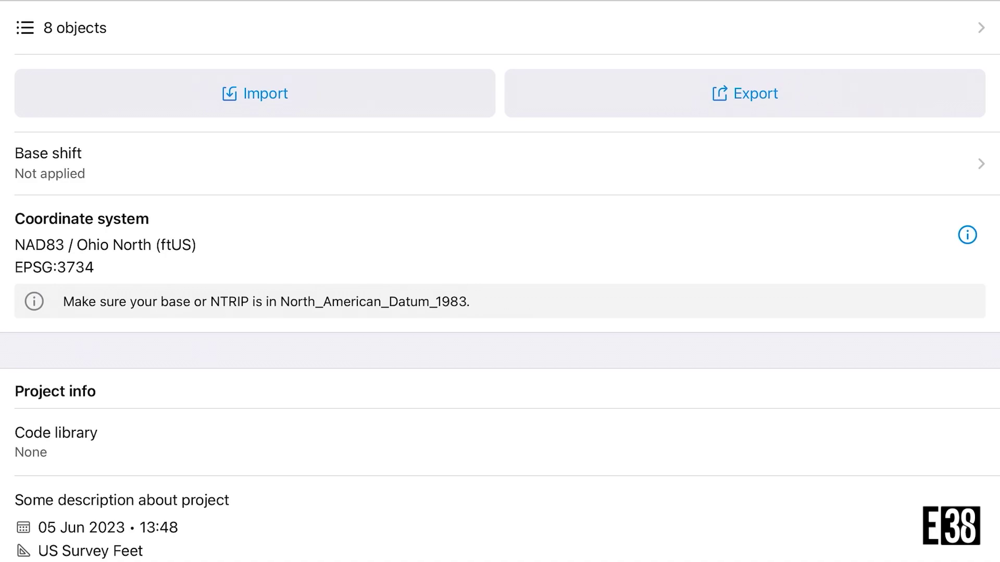
Step: Export the Converting Coordinates Original project's eight points in CSV format
click(744, 94)
click(500, 394)
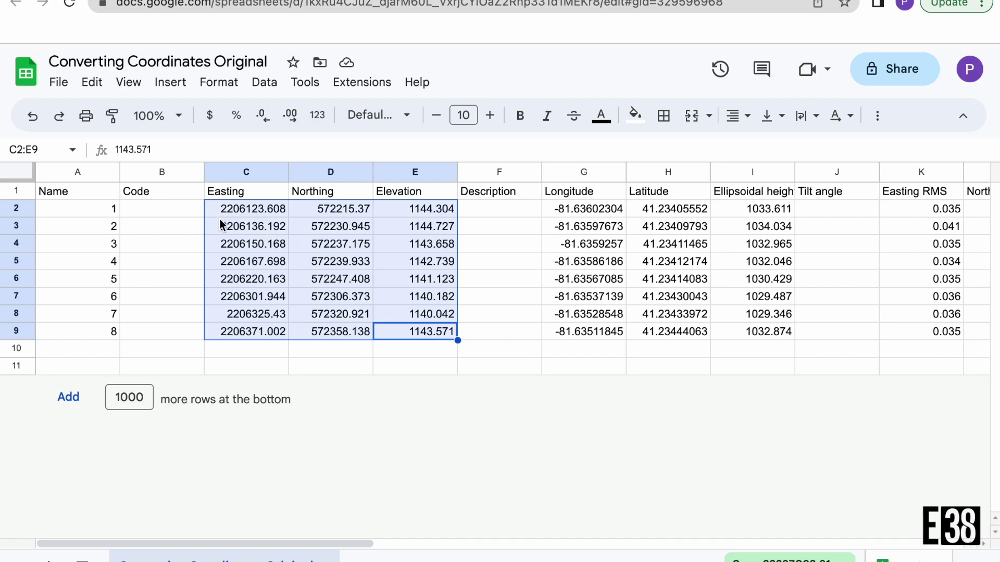
Step: Delete the Easting, Northing and Elevation values in C2:E9 and reach the File > Download options
key(Delete)
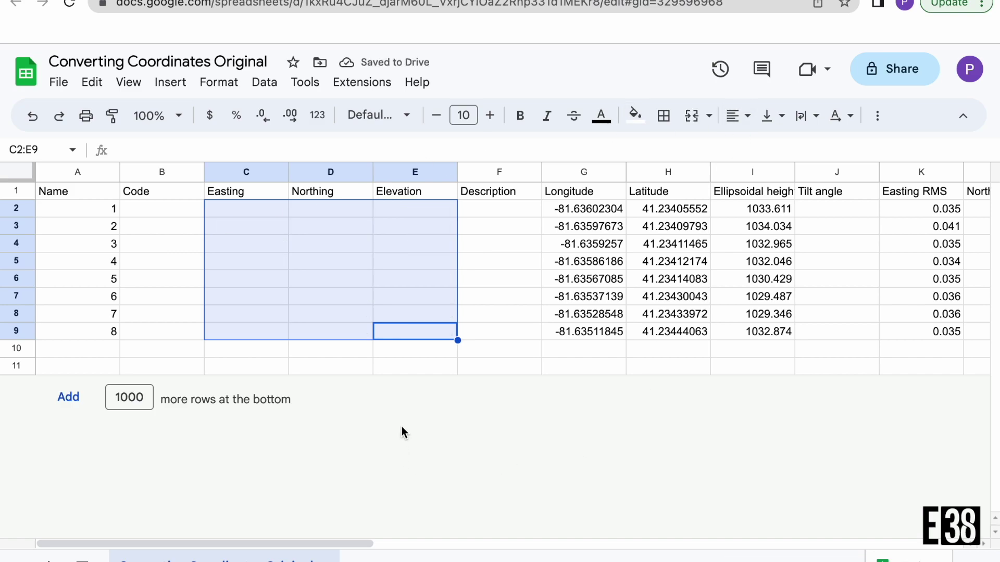
key(Down)
key(Down)
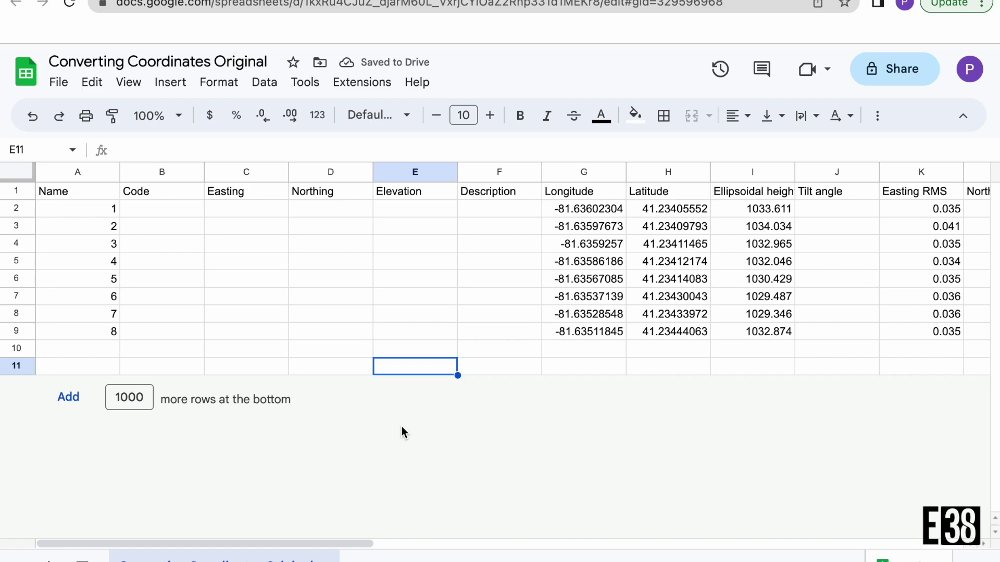
click(72, 89)
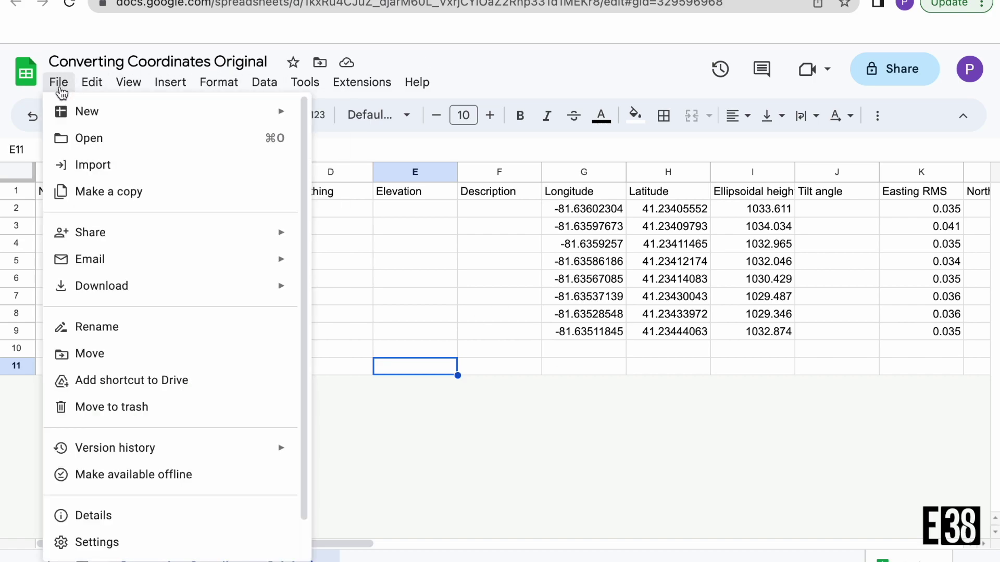
mouse_move(163, 285)
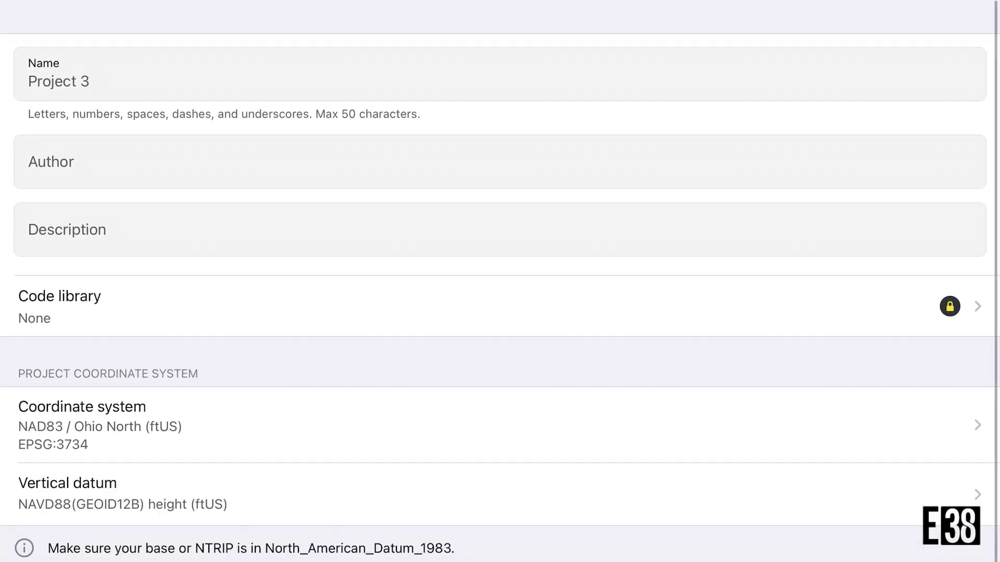
Step: Create the 'Converted Coordinates' project with NAD83 / Ohio South (ftUS) and NAVD88(GEOID12B) height (ftUS)
click(57, 81)
text(C)
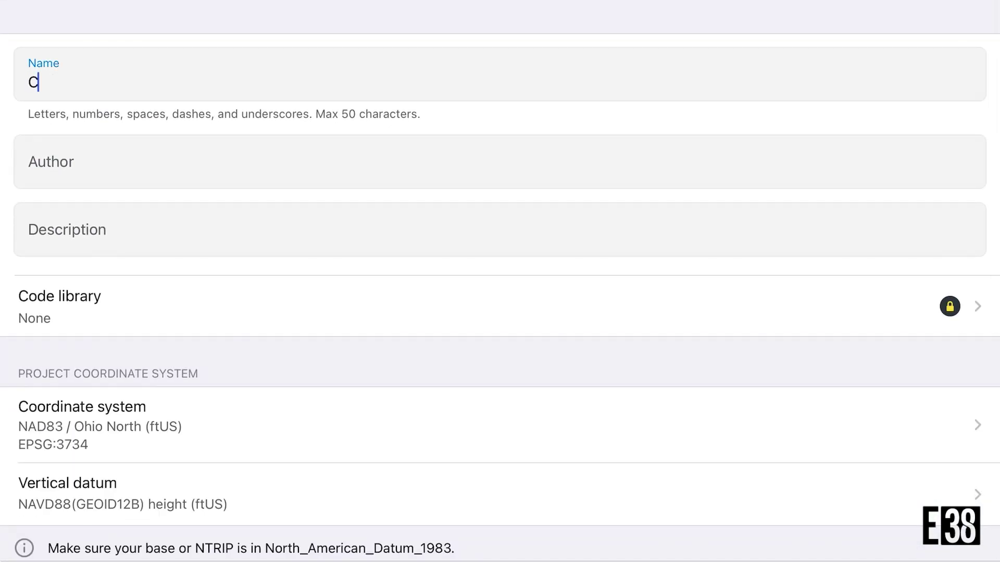
text(onverted Coordinates)
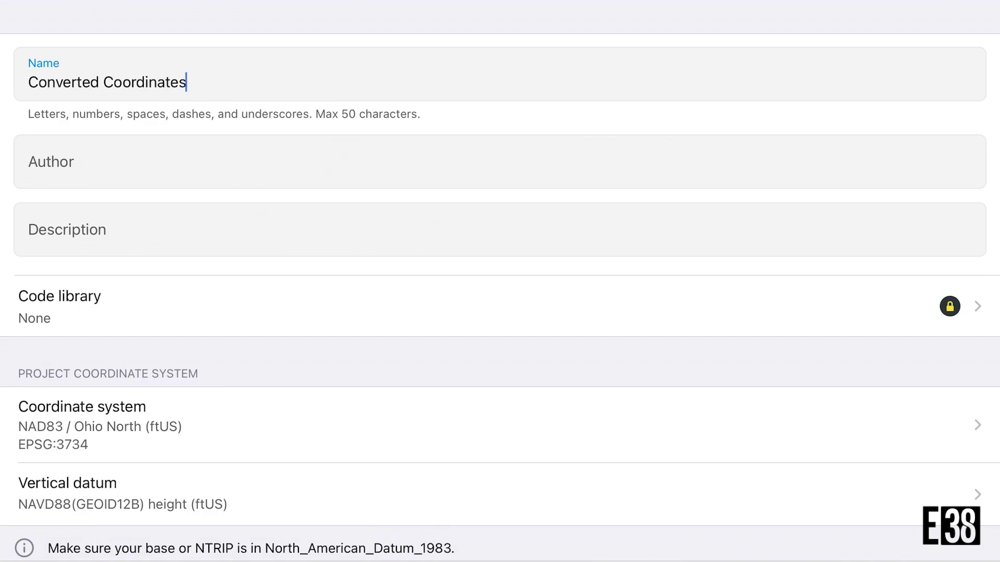
click(500, 425)
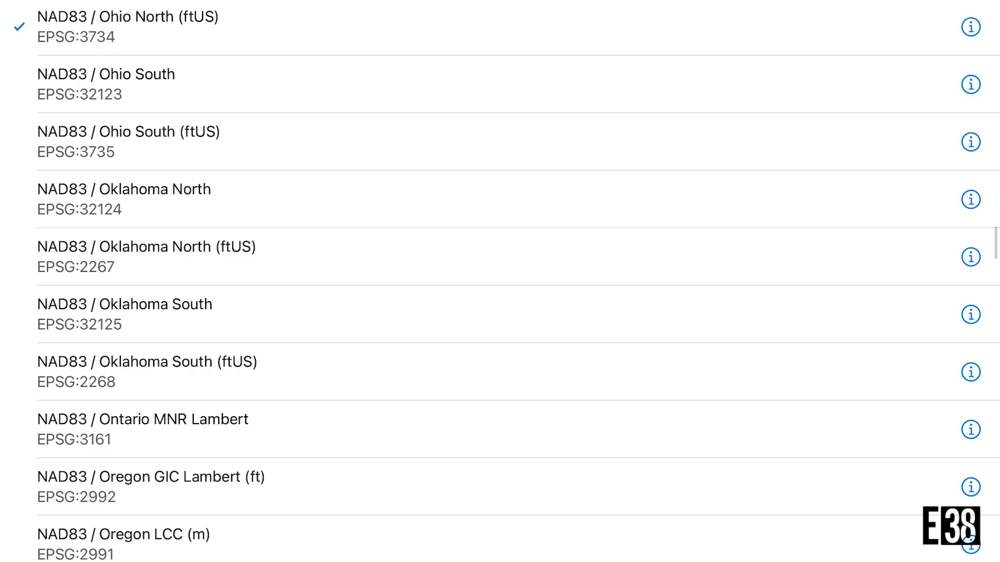
click(500, 142)
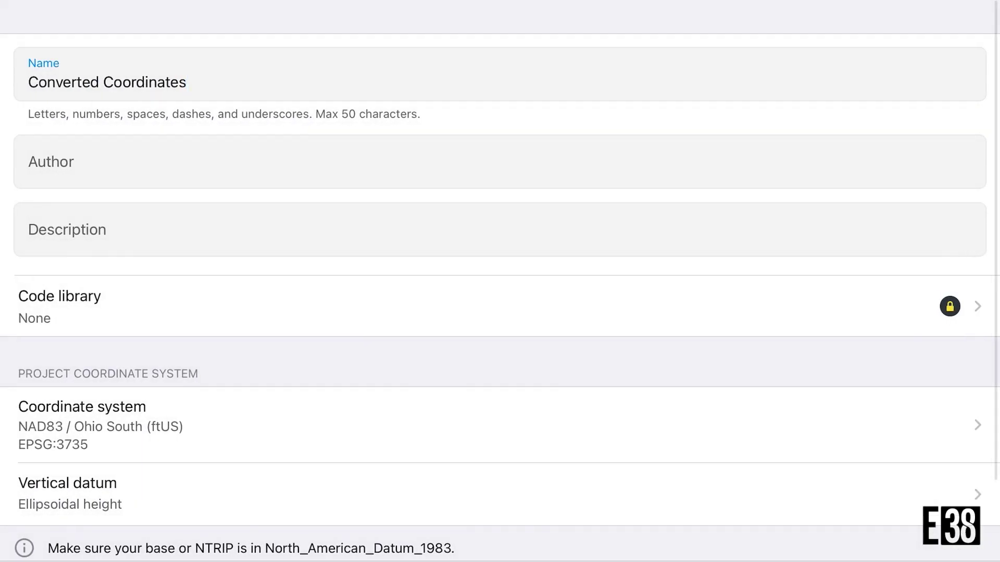
click(500, 494)
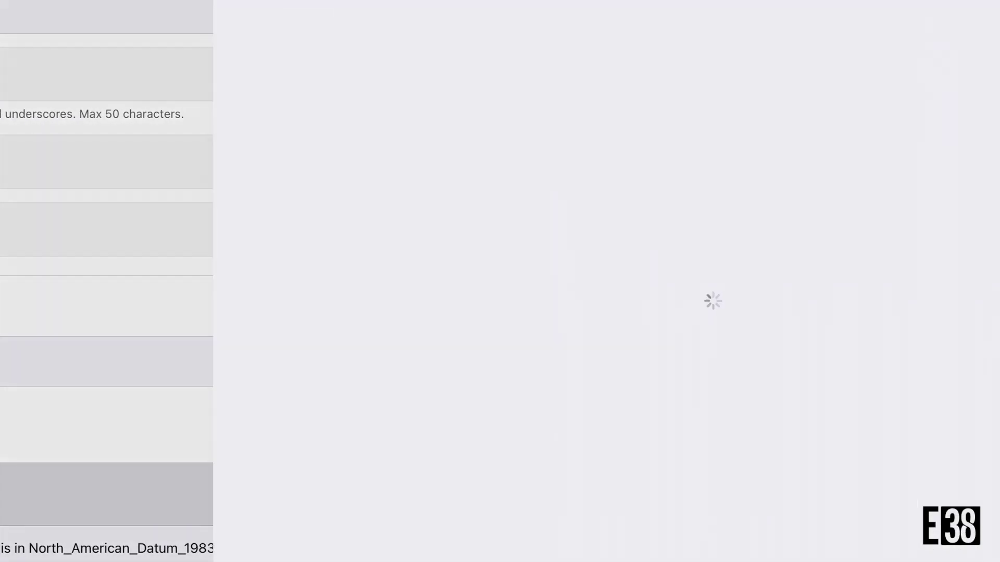
click(153, 234)
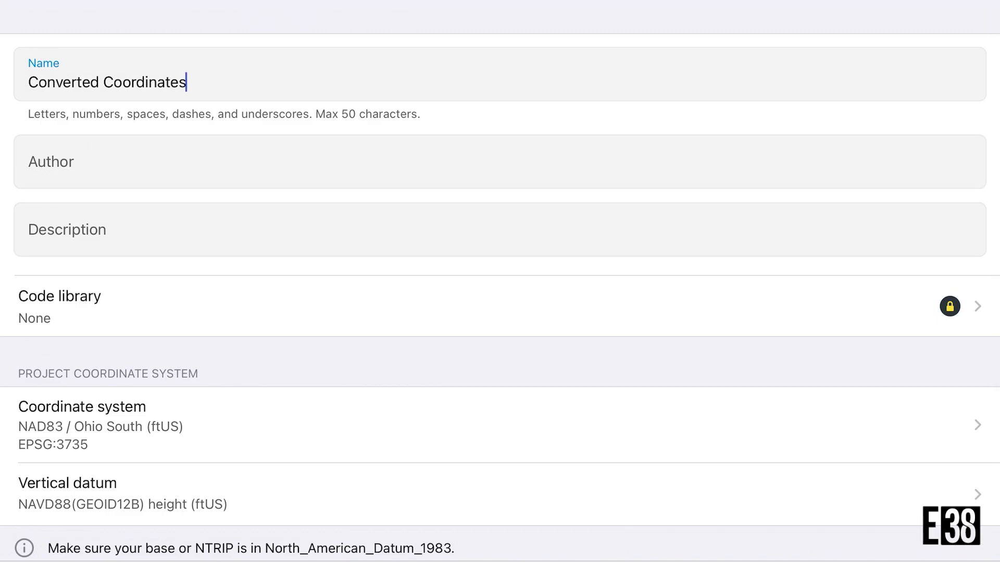
key(Return)
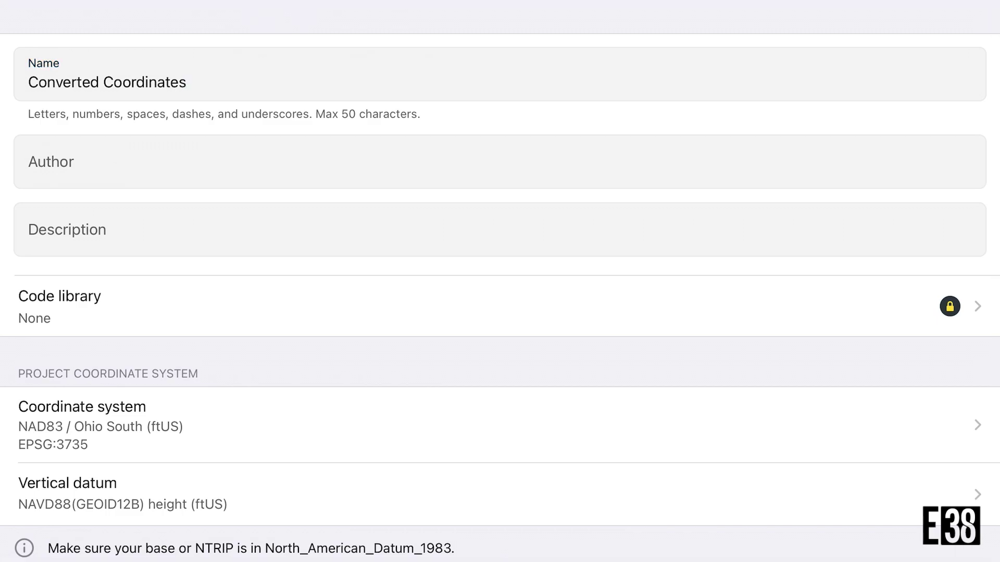
click(965, 2)
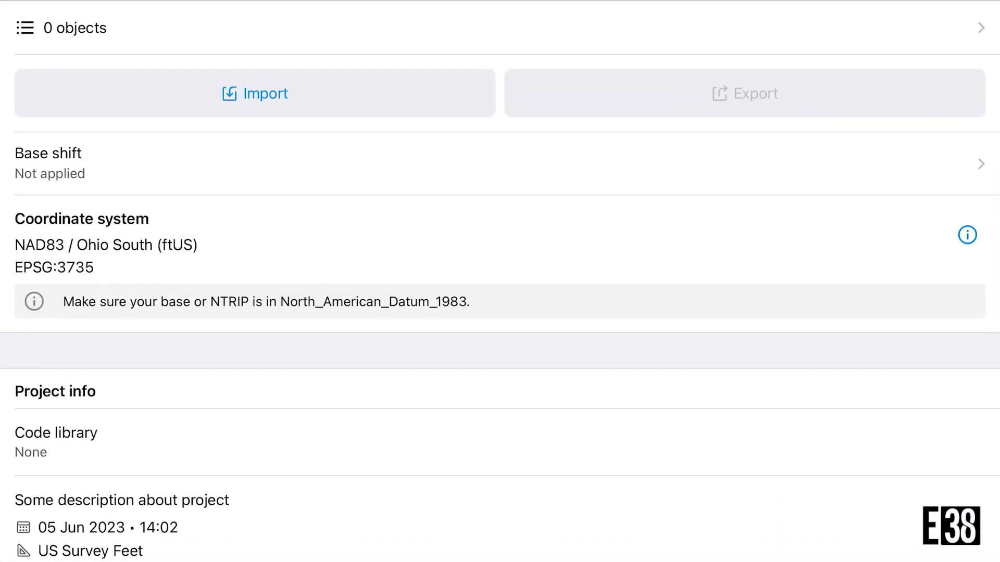
Step: Import the Converting Coordinates Original CSV from Drive, bringing eight points into the project
click(256, 93)
click(62, 481)
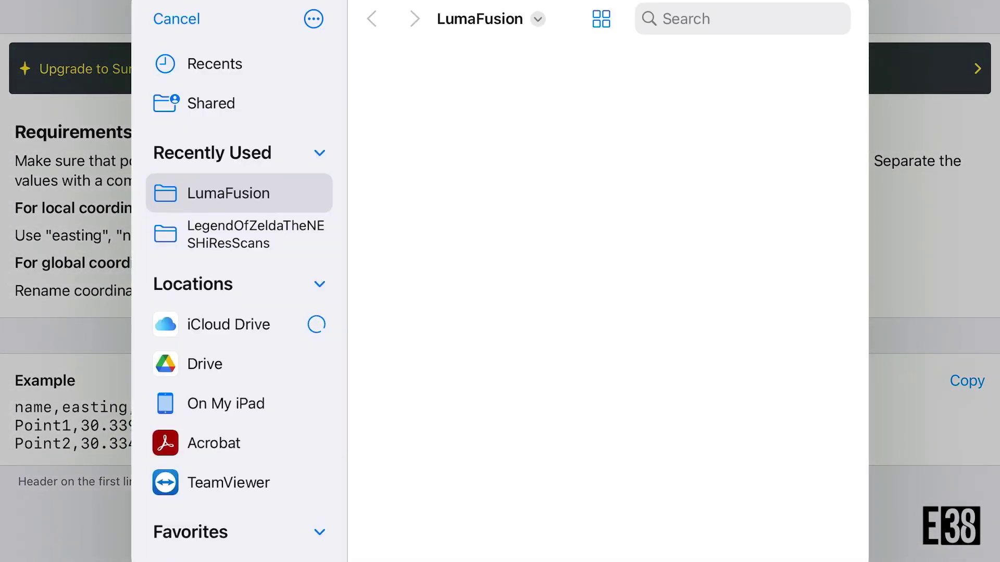
click(239, 364)
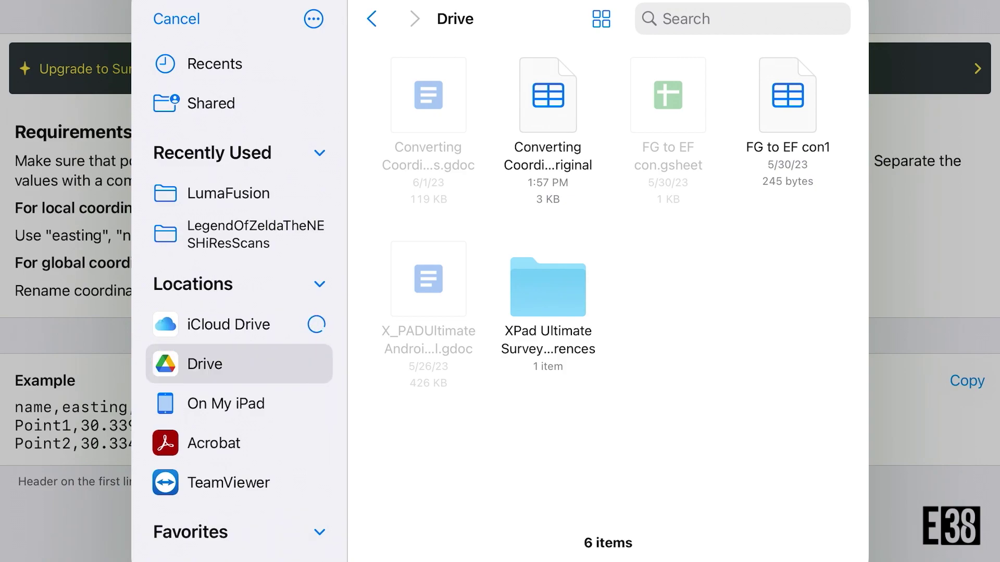
click(548, 96)
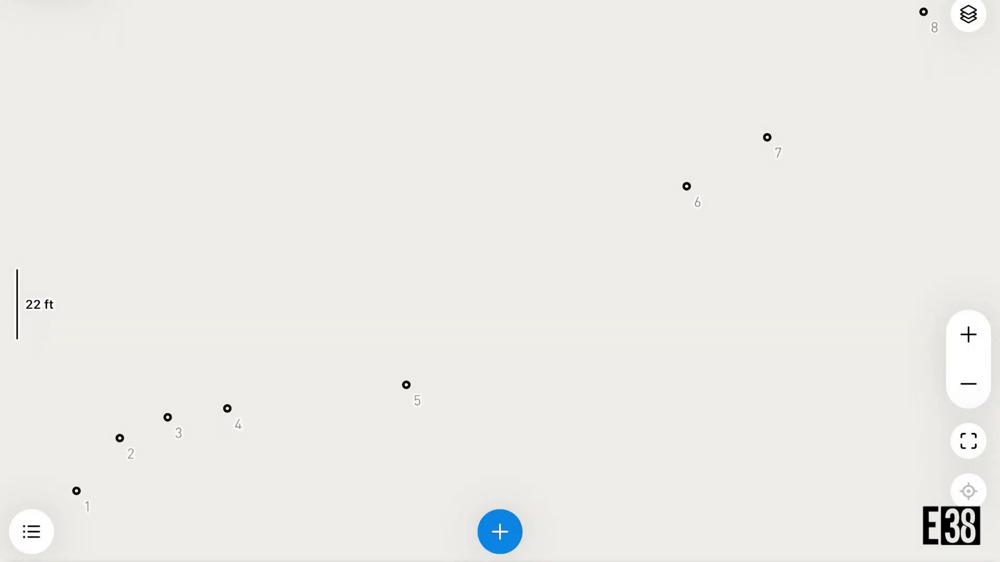
scroll(670, 255, down, 5)
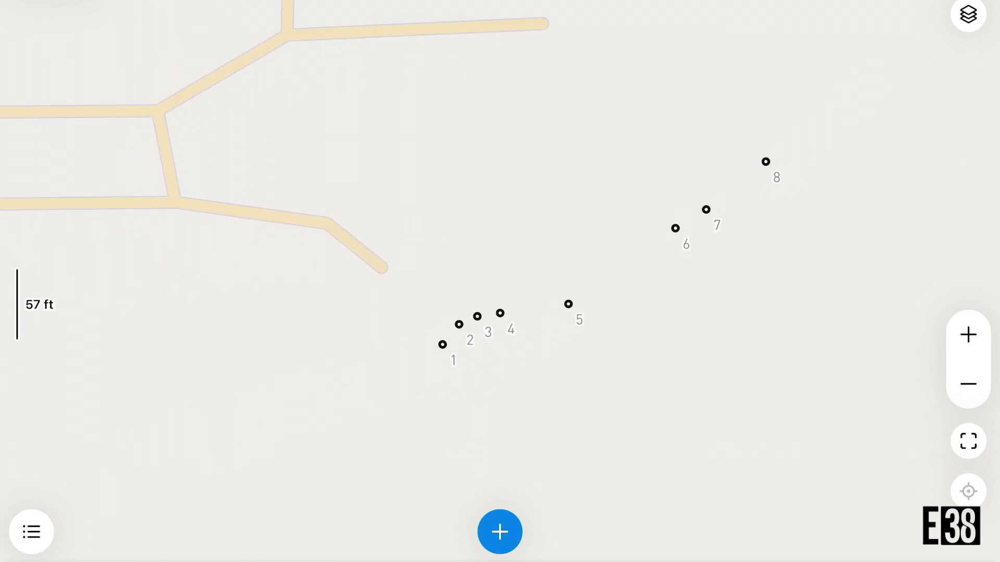
click(31, 531)
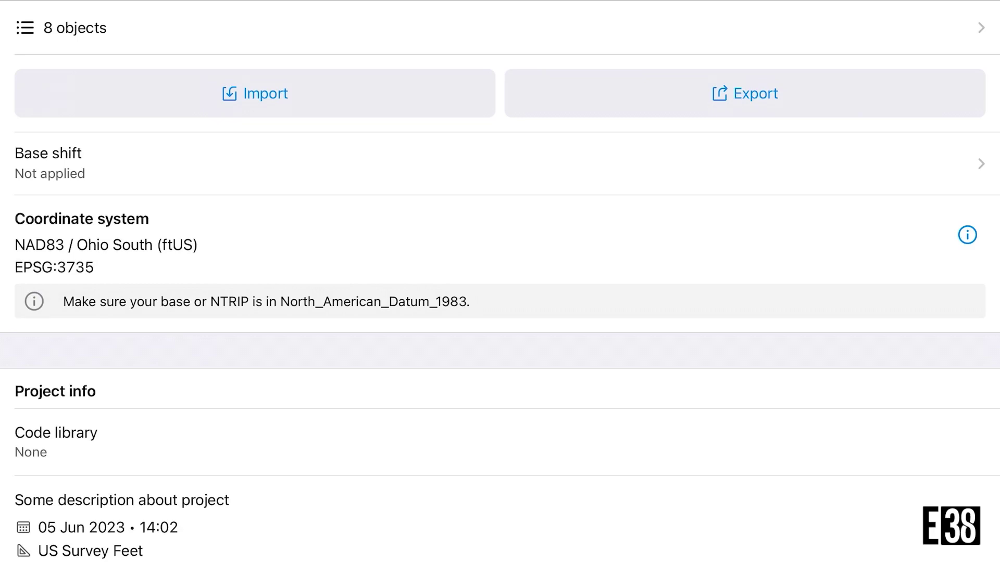
Step: Export the Converted Coordinates project's re-projected points in CSV format
click(745, 94)
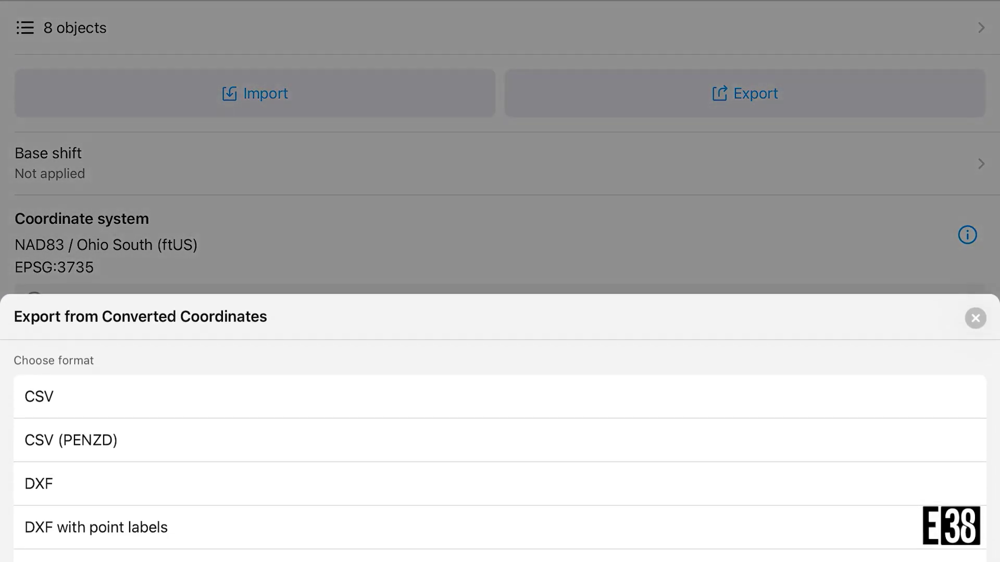
click(39, 394)
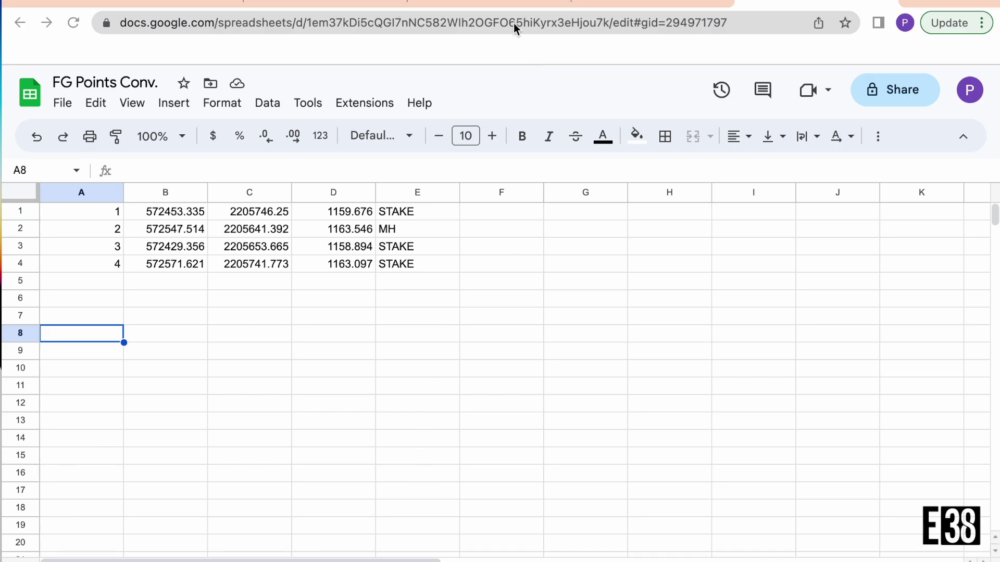
Step: Paste the header and four points into the untitled sheet, then clear their coordinate values
click(494, 2)
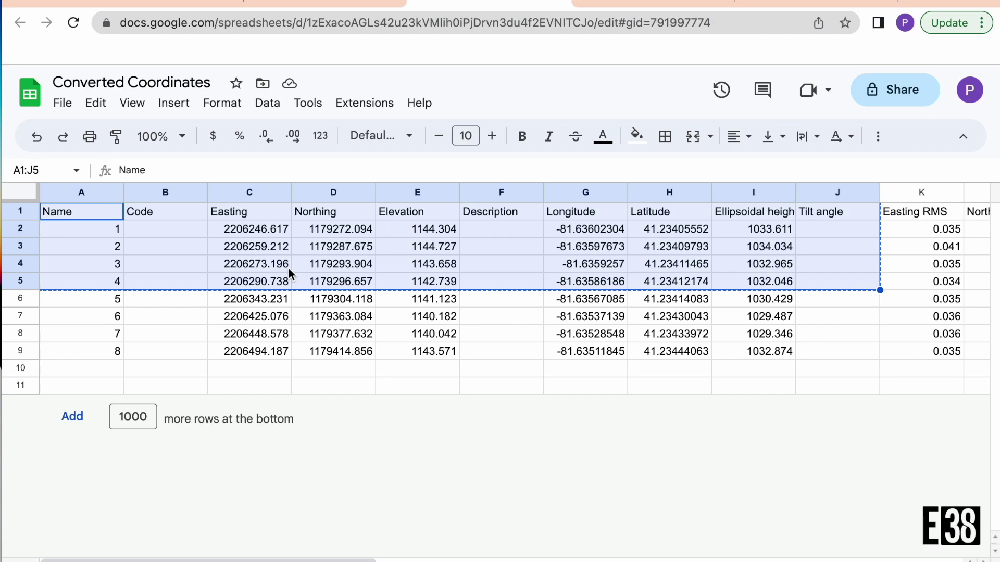
click(653, 2)
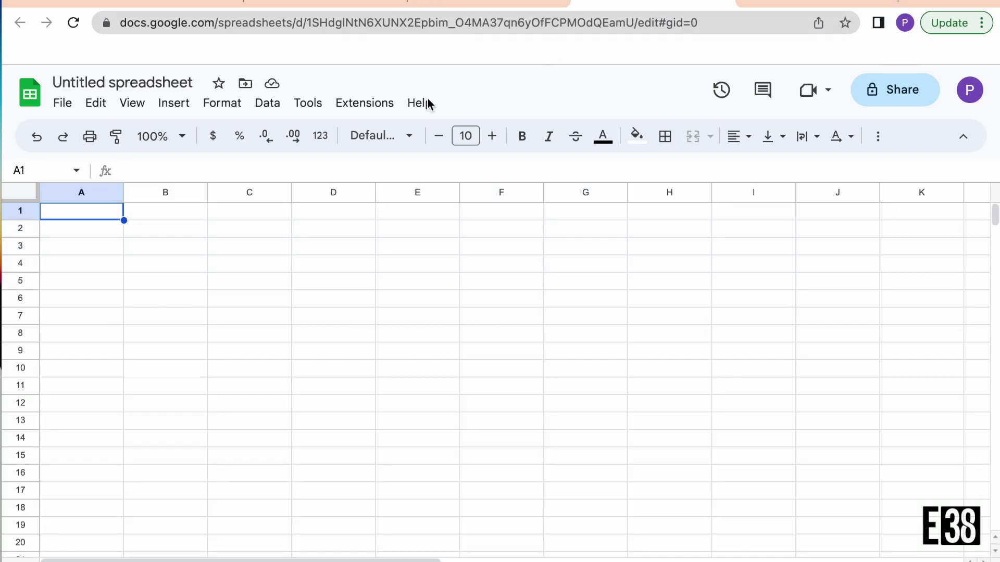
click(96, 103)
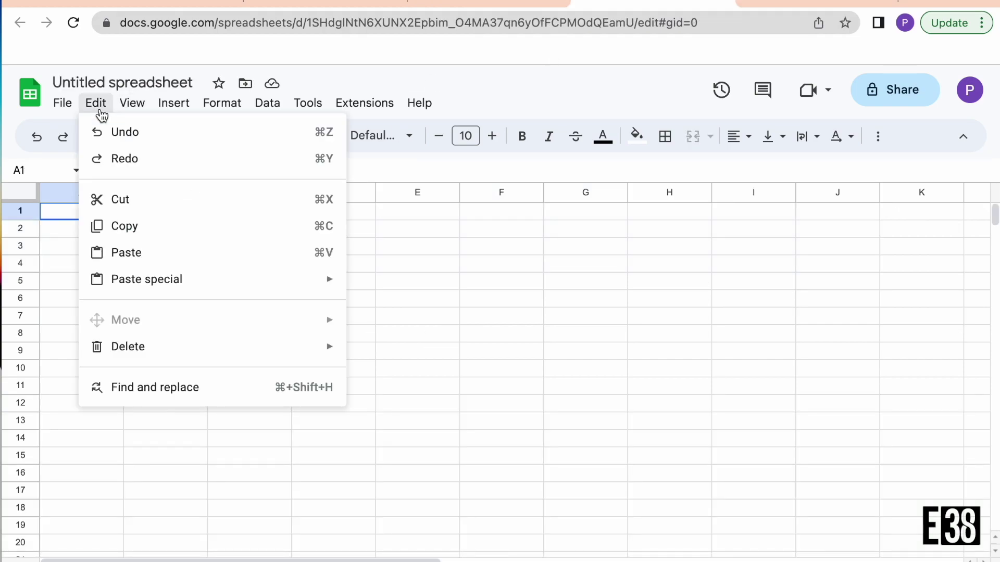
click(121, 253)
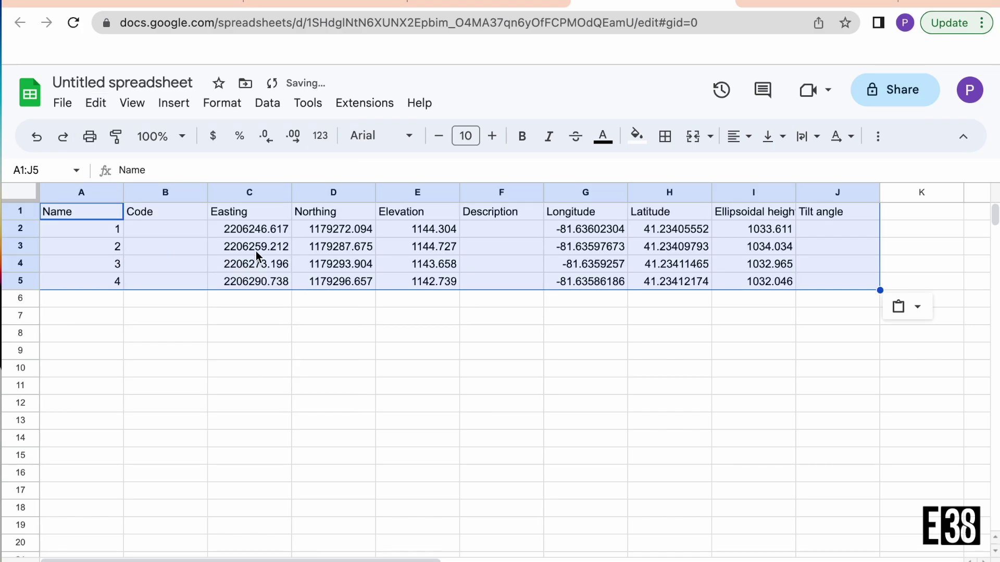
click(338, 302)
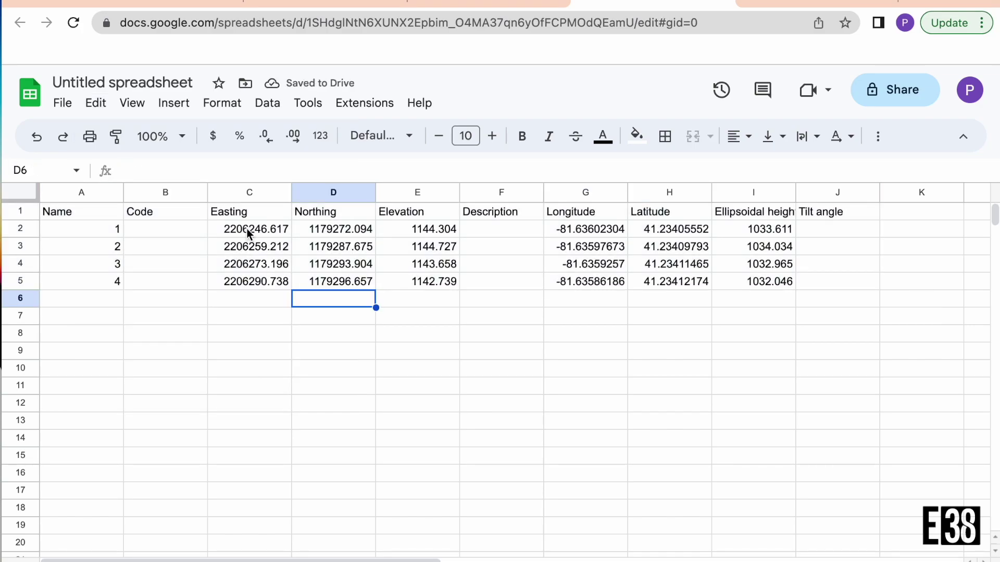
drag(247, 229, 767, 261)
key(Delete)
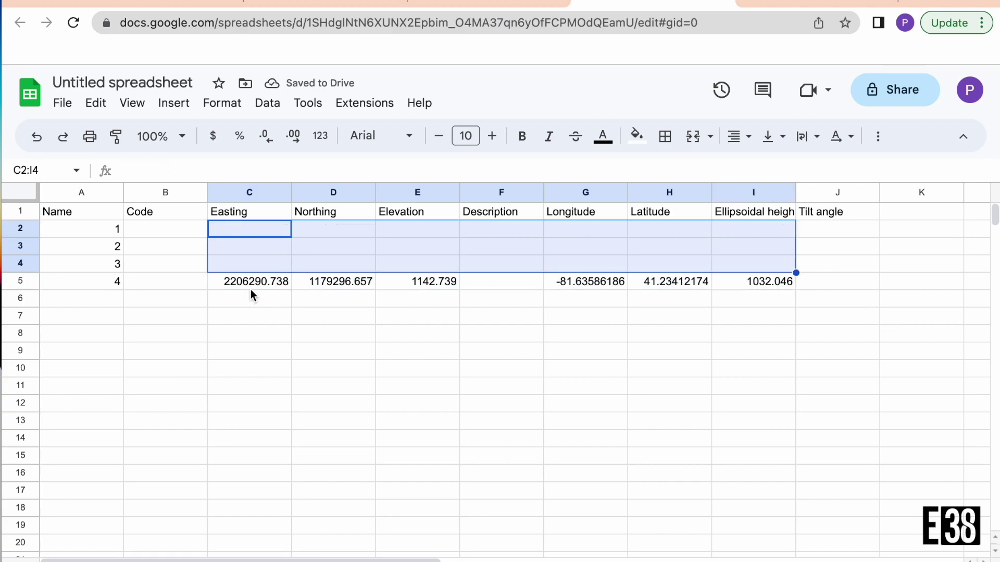
drag(251, 284, 838, 283)
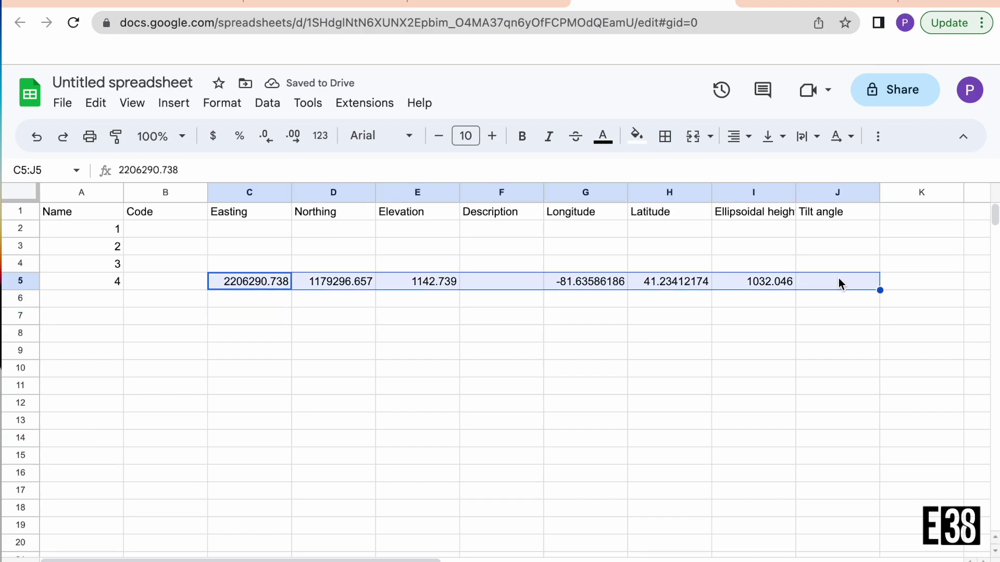
key(Delete)
click(509, 390)
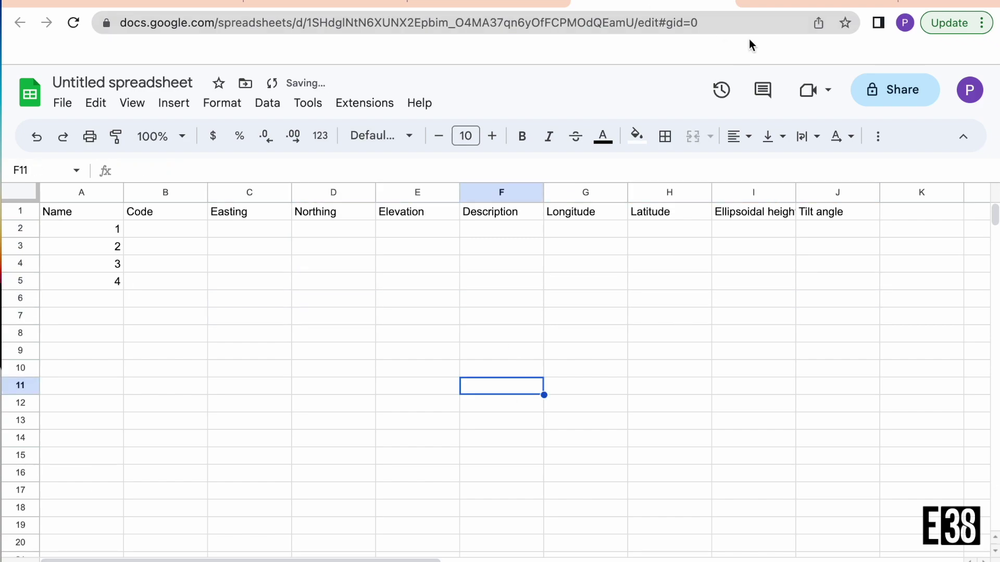
Step: Copy the four column B values from FG Points Conv. into Northing starting at D2
click(797, 4)
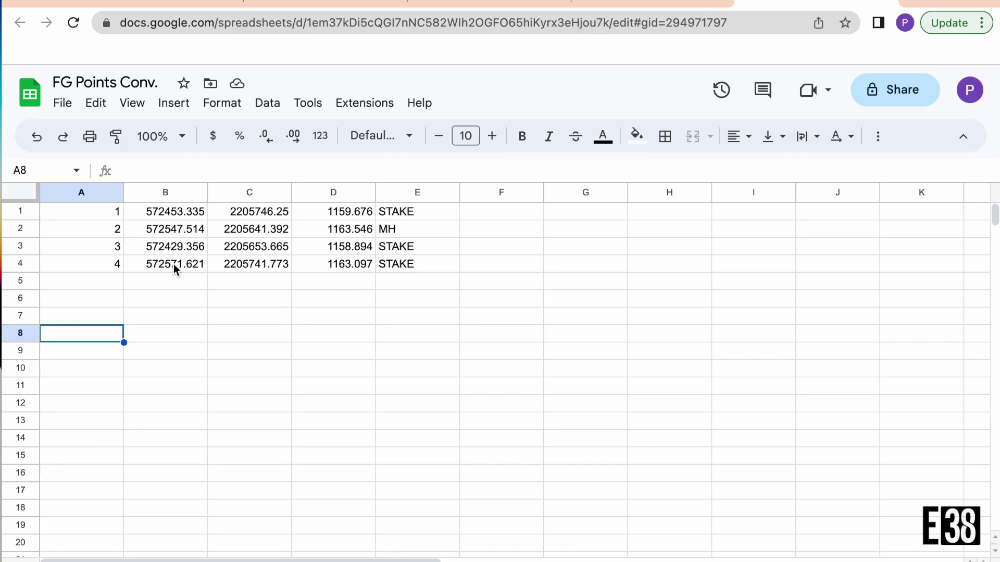
drag(173, 264, 167, 212)
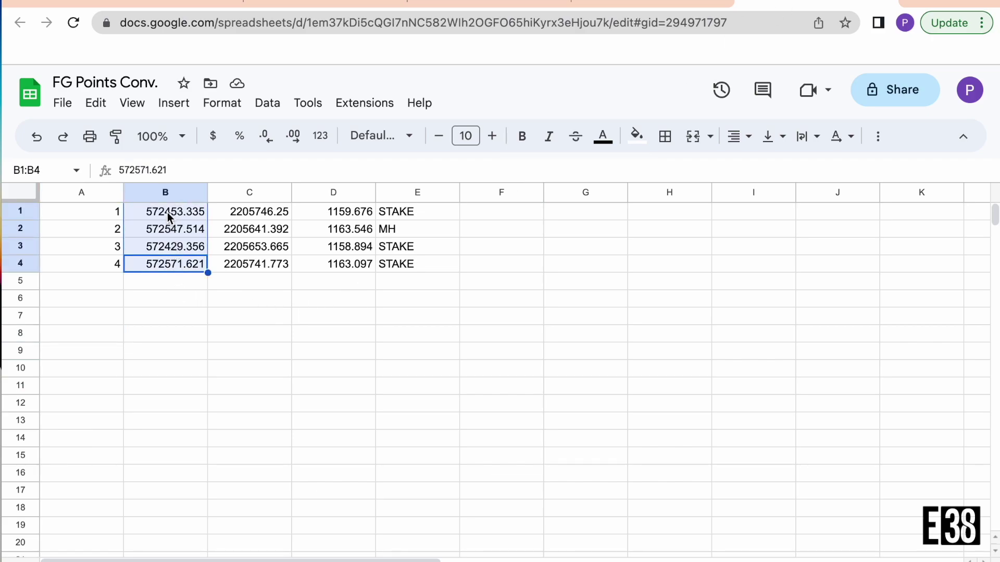
key(ctrl+c)
click(645, 5)
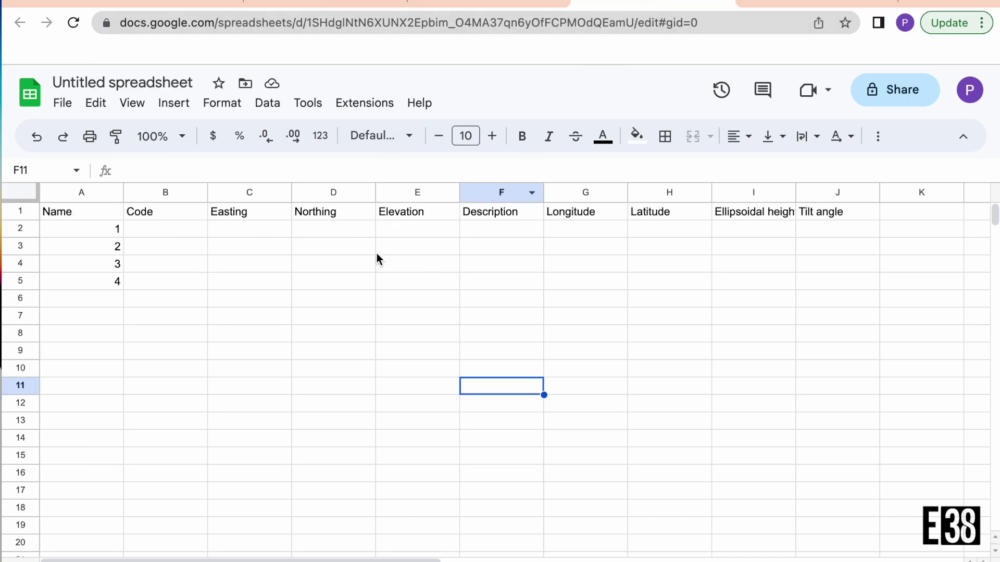
click(342, 239)
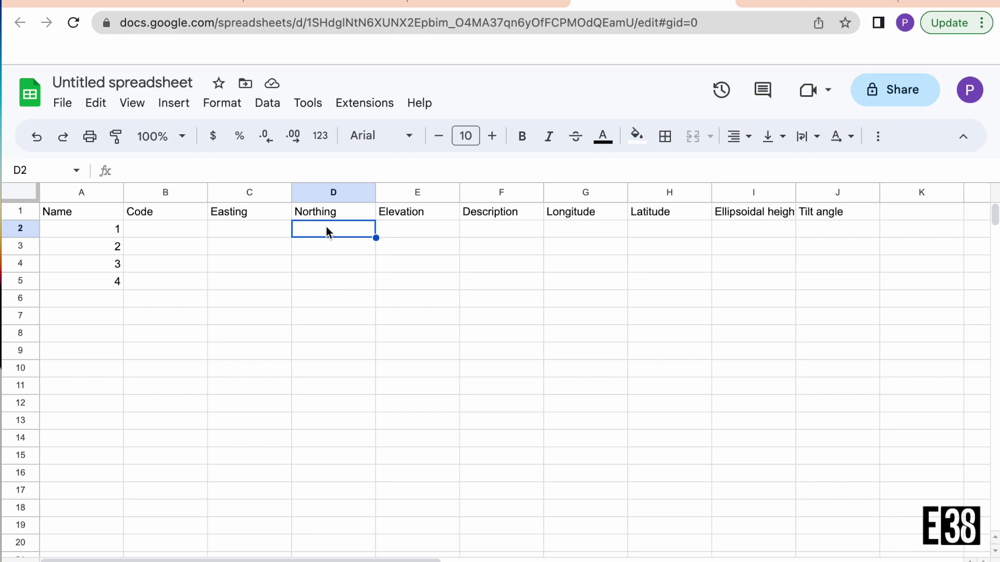
key(ctrl+v)
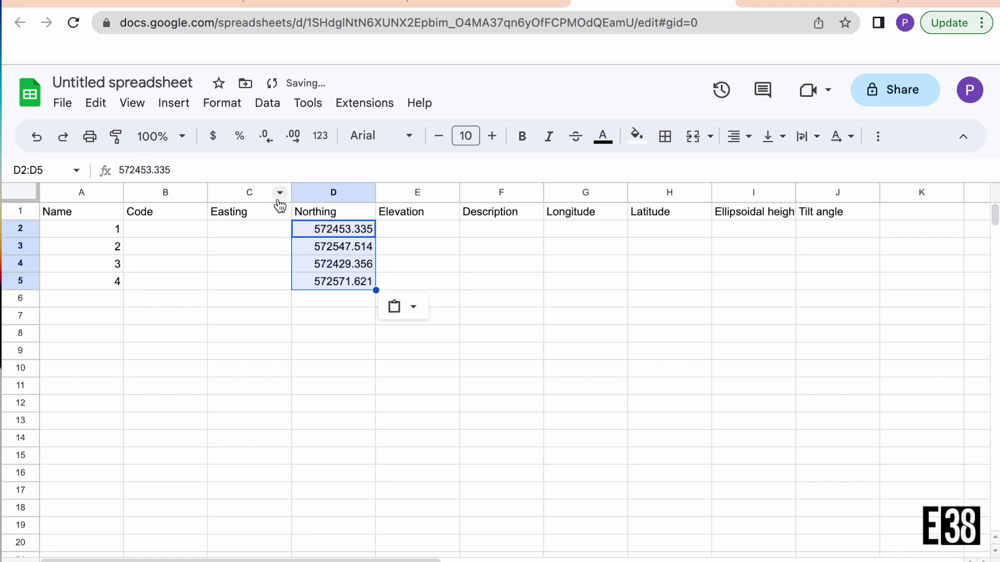
Step: Copy the four column C values from FG Points Conv. into Easting starting at C2
click(794, 7)
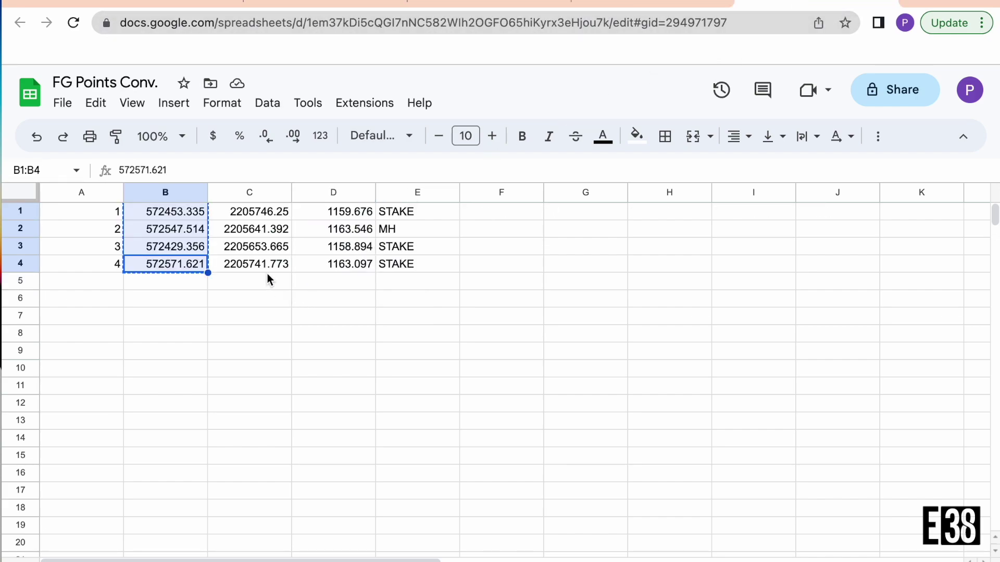
drag(263, 264, 258, 214)
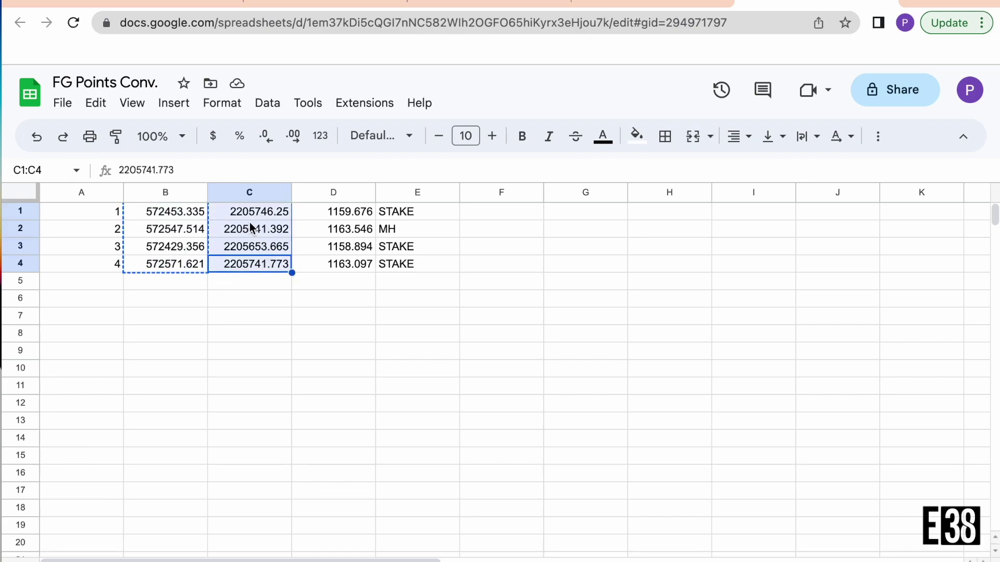
click(655, 5)
key(ctrl+v)
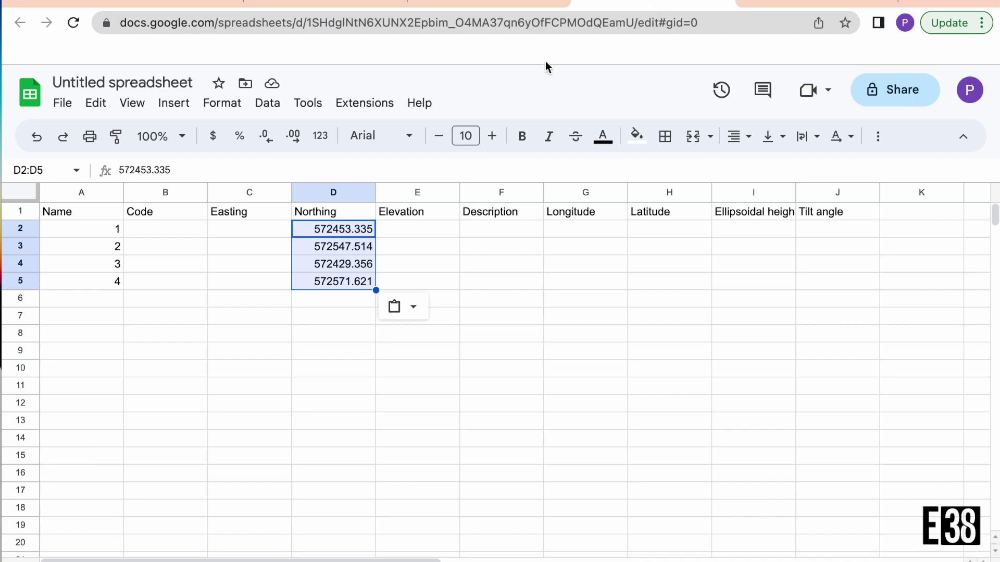
click(258, 232)
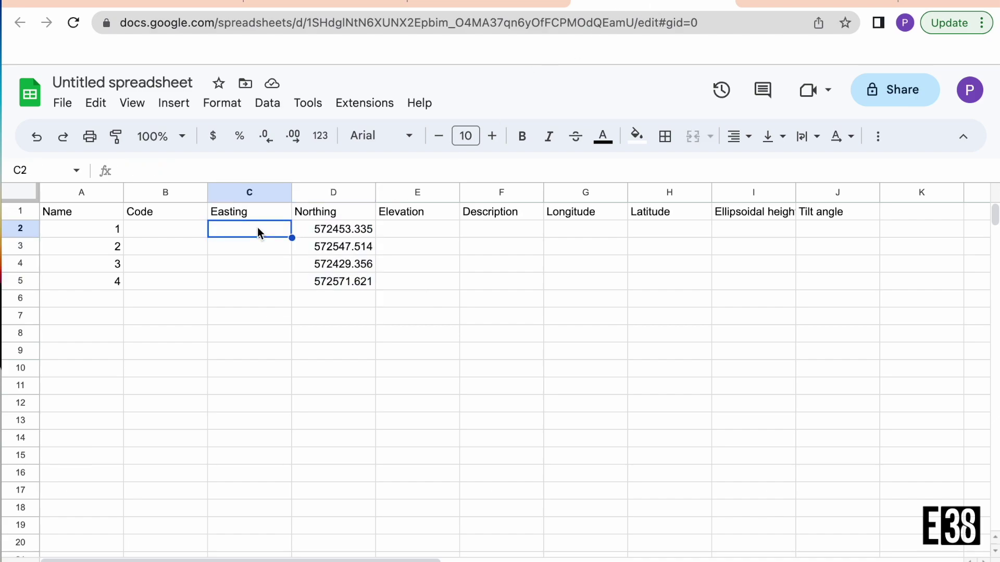
key(ctrl+v)
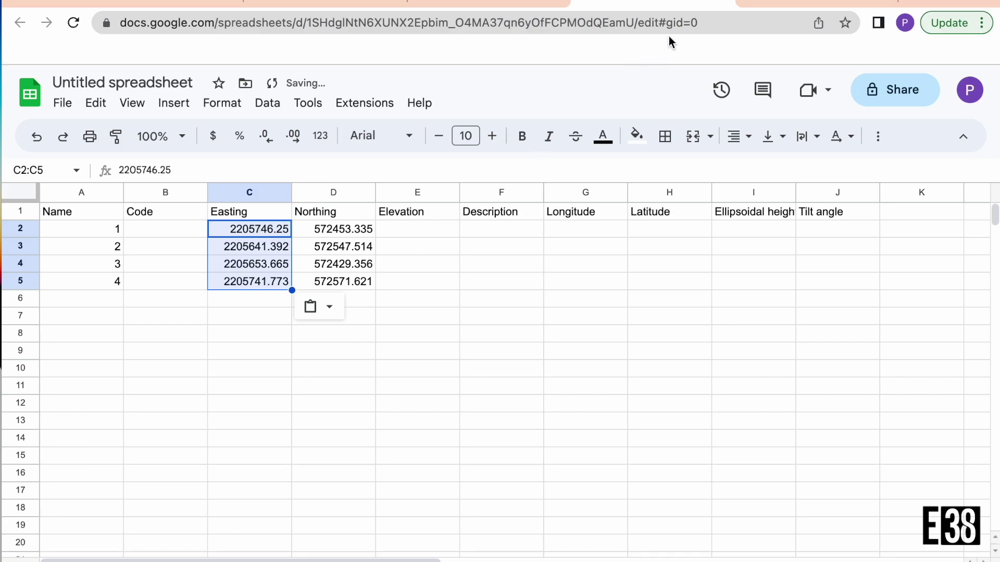
Step: Copy the four elevation values from FG Points Conv. into E2:E5 of the untitled sheet
click(470, 8)
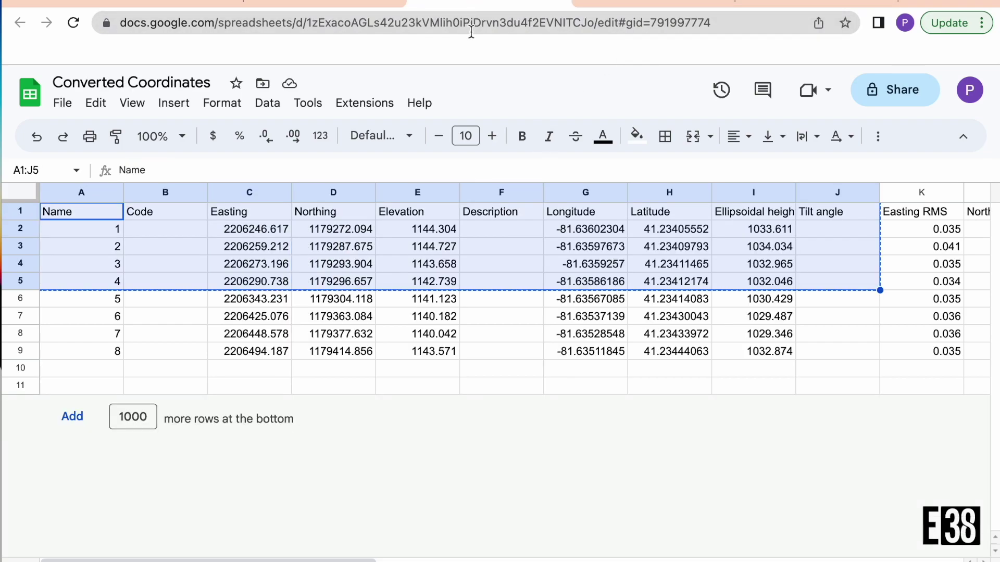
click(630, 2)
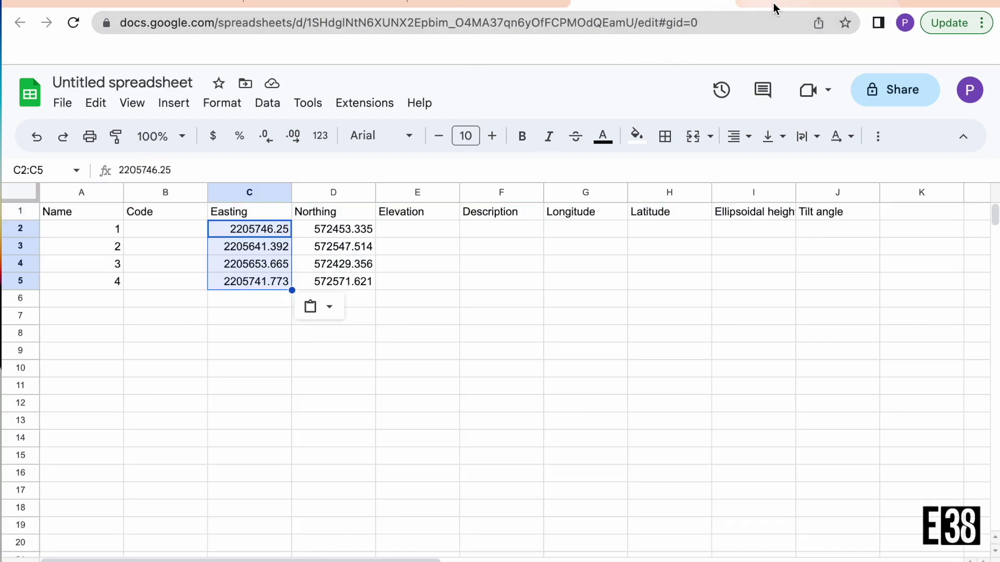
click(794, 4)
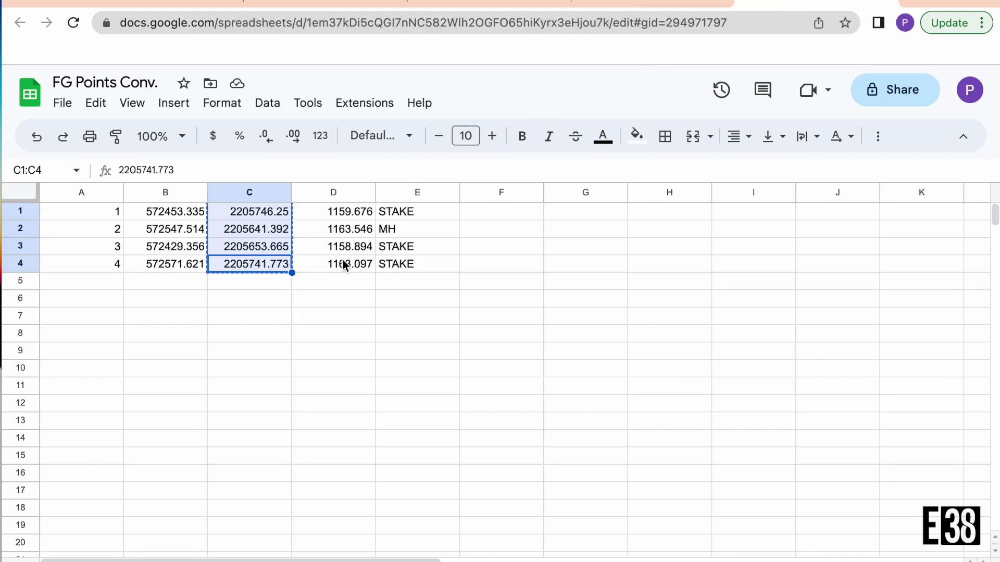
drag(341, 264, 328, 214)
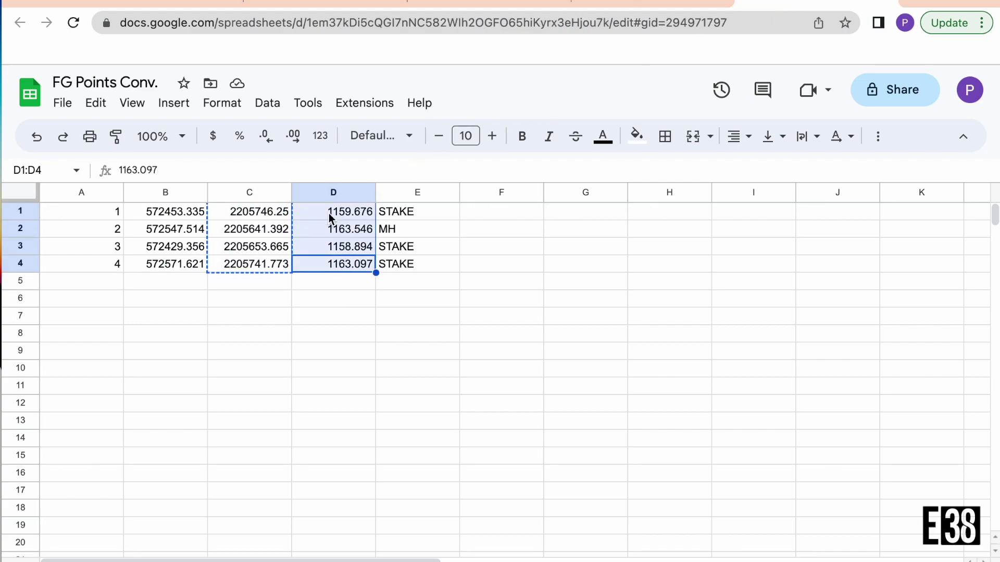
key(ctrl+c)
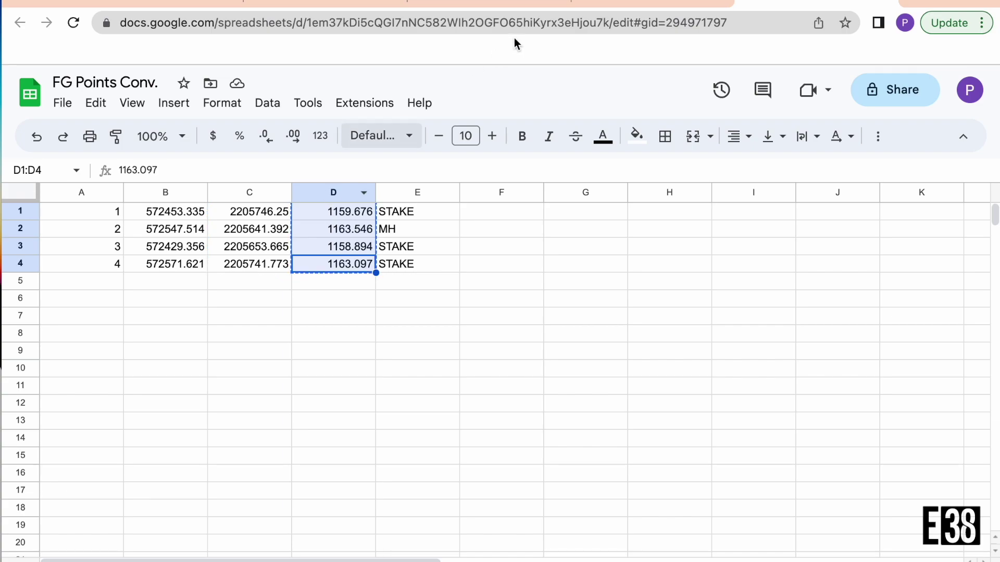
click(625, 2)
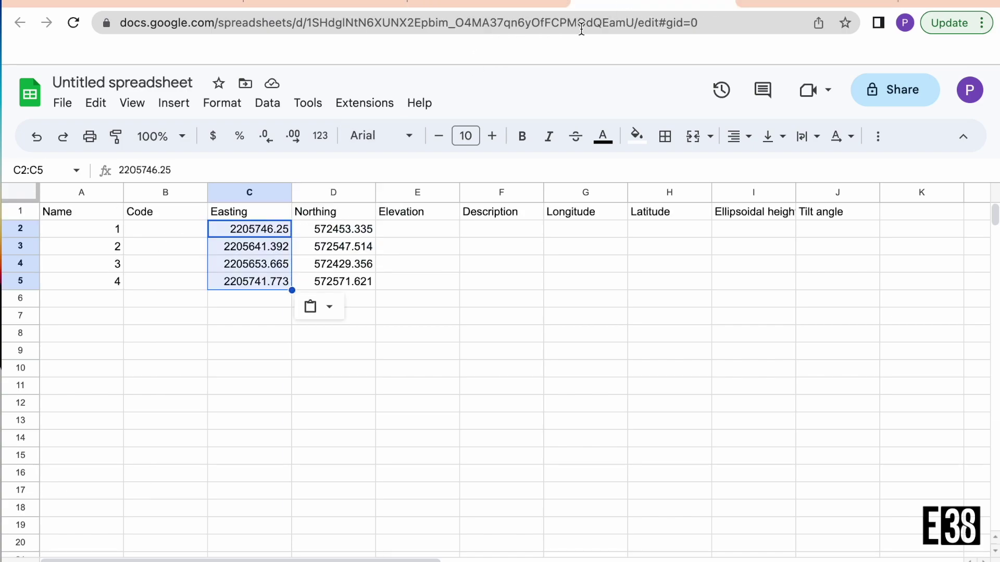
click(409, 285)
click(414, 236)
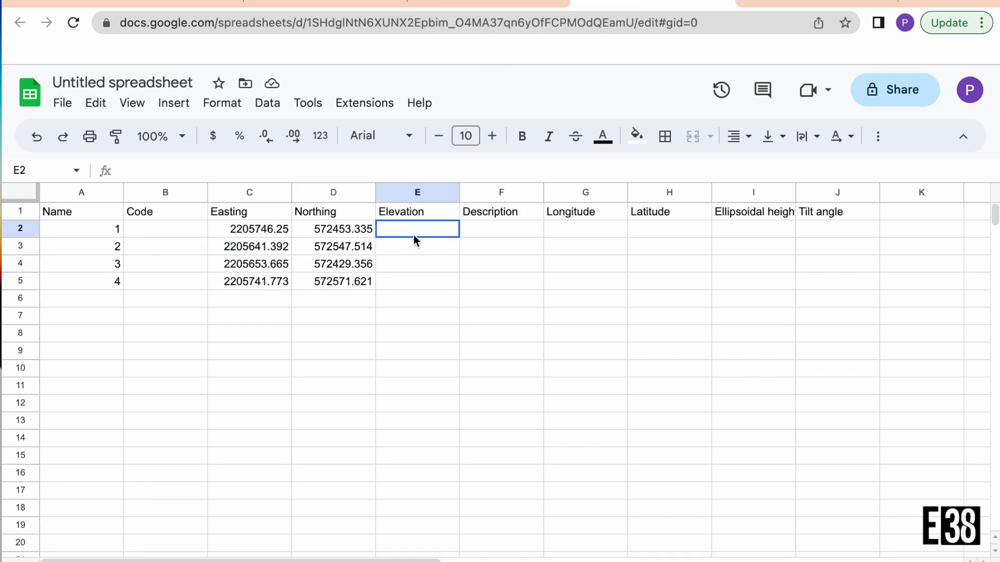
key(ctrl+v)
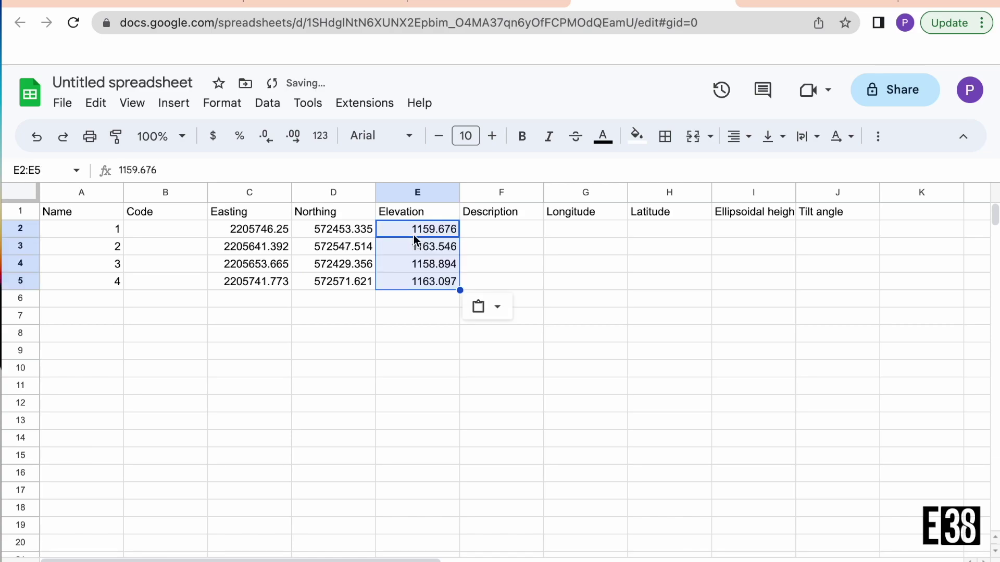
click(467, 374)
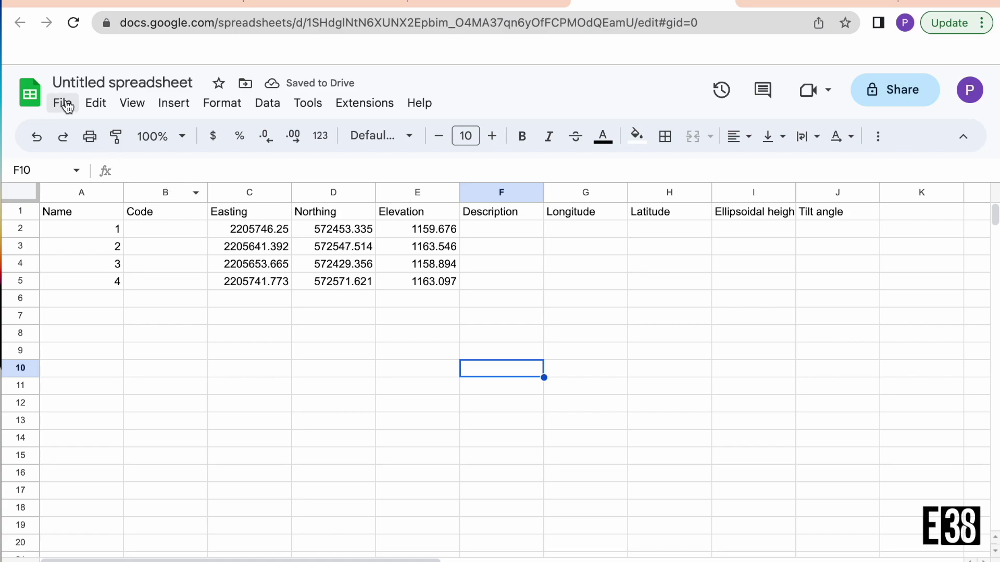
Step: Rename the spreadsheet to '3rd party conversion'
click(96, 76)
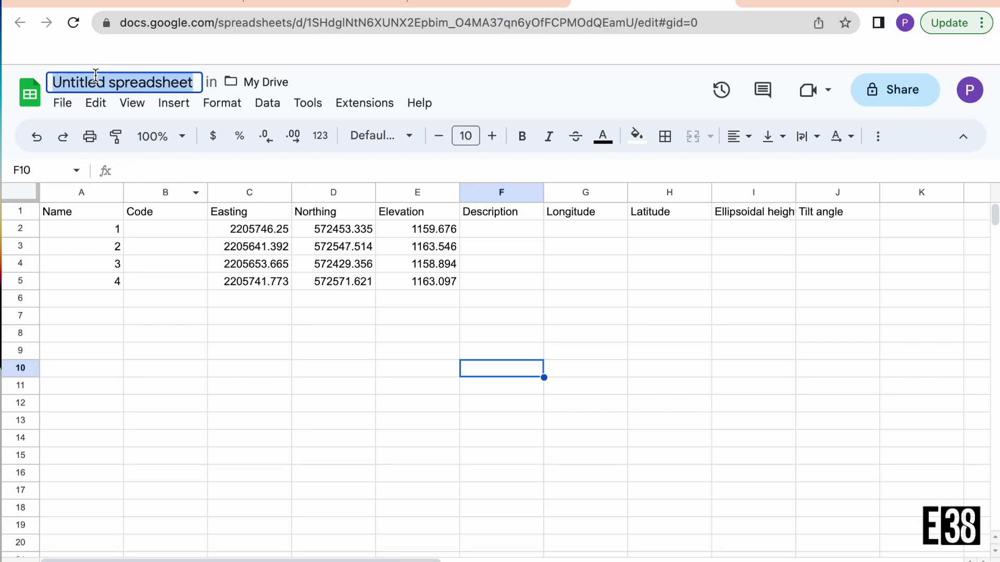
text(FG)
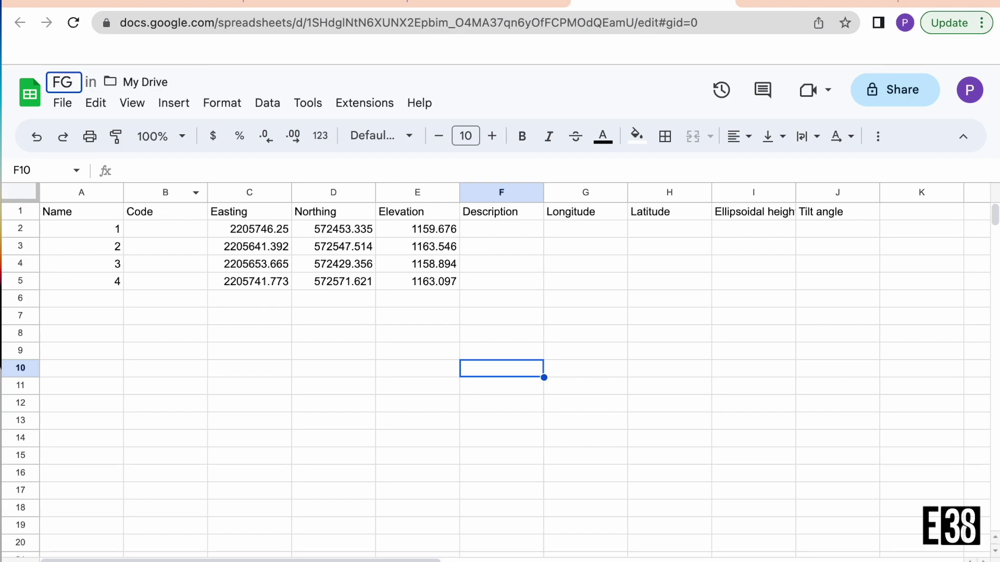
key(BackSpace)
key(BackSpace)
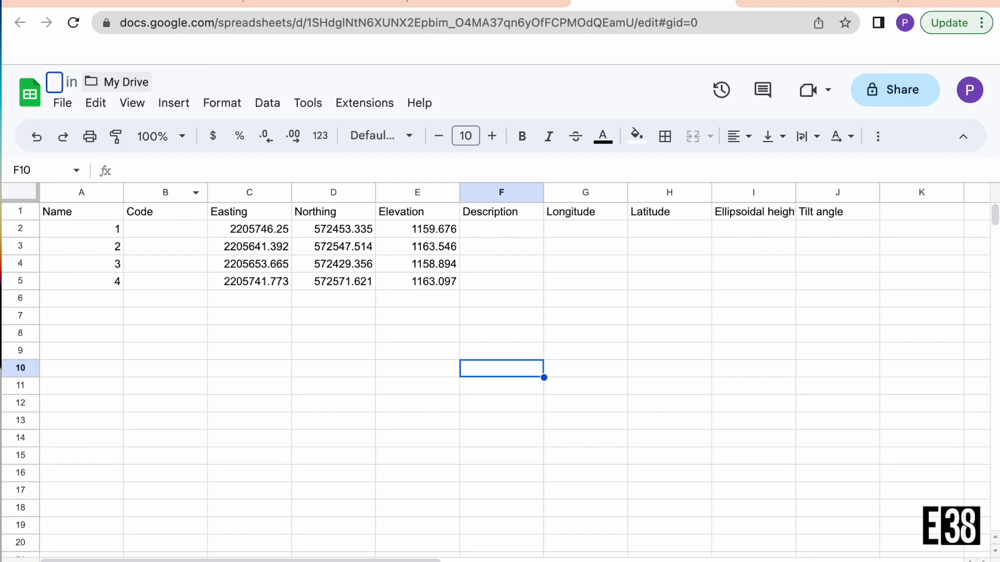
text(3rd)
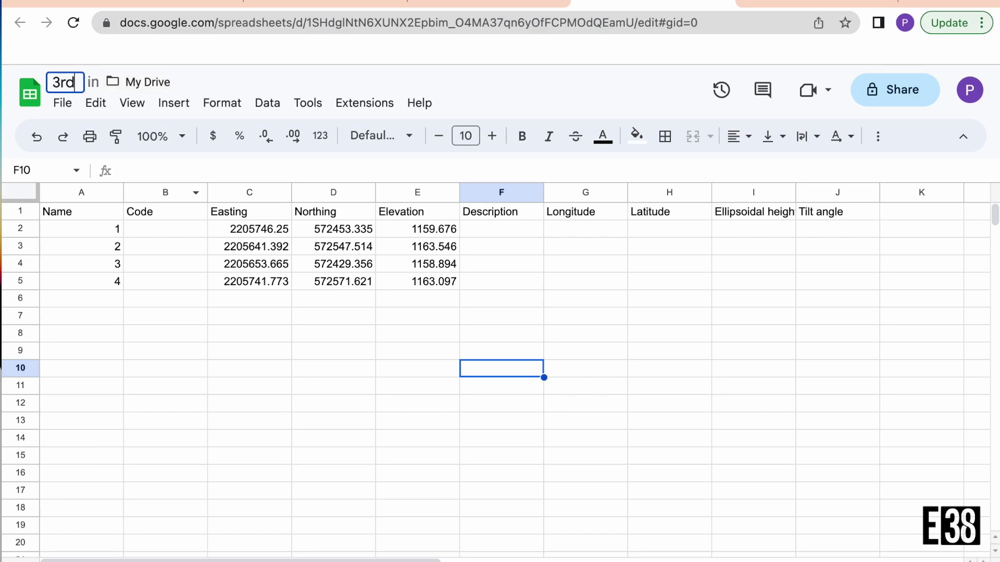
text( party )
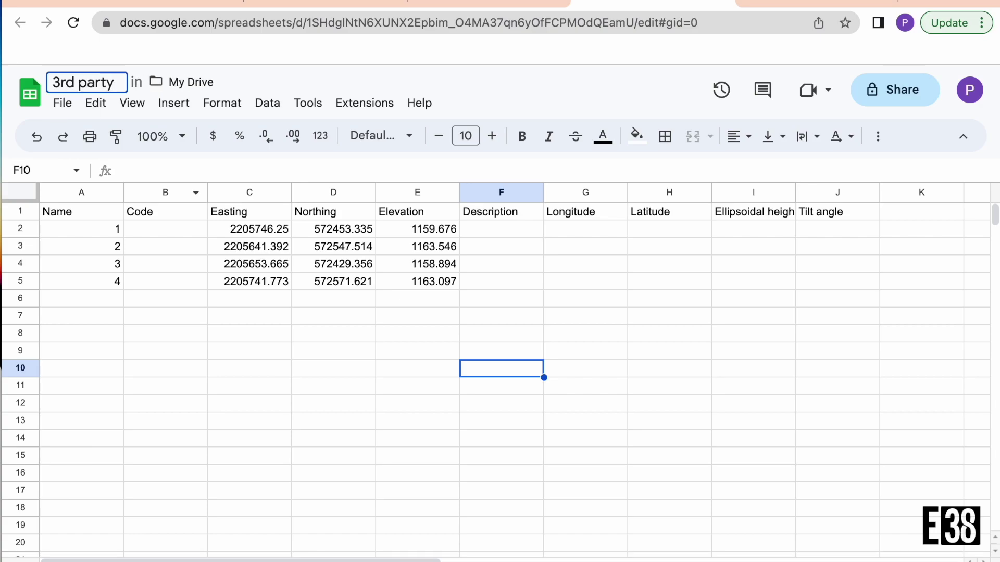
text(conversion)
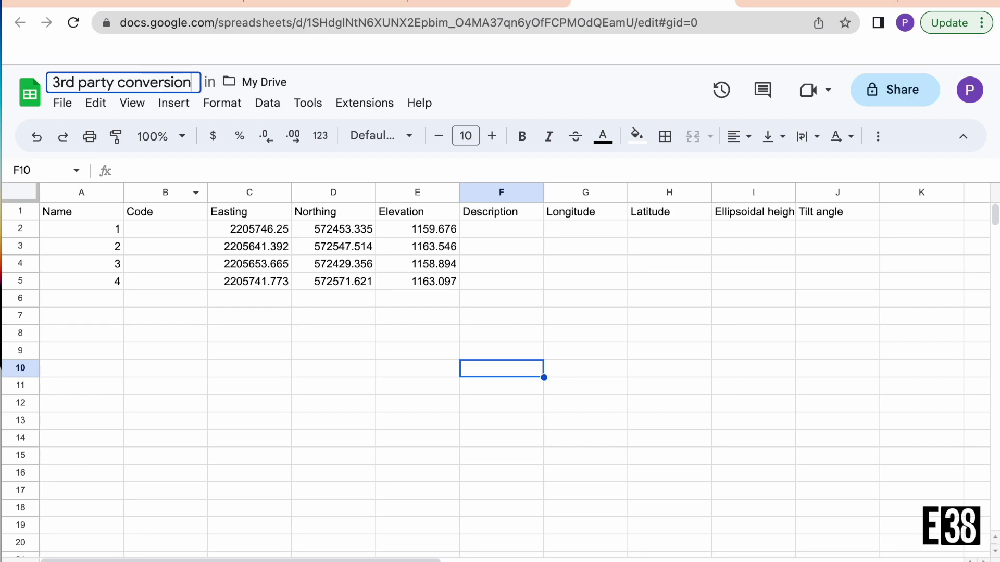
Step: Download the sheet as Comma Separated Values (.csv)
click(63, 107)
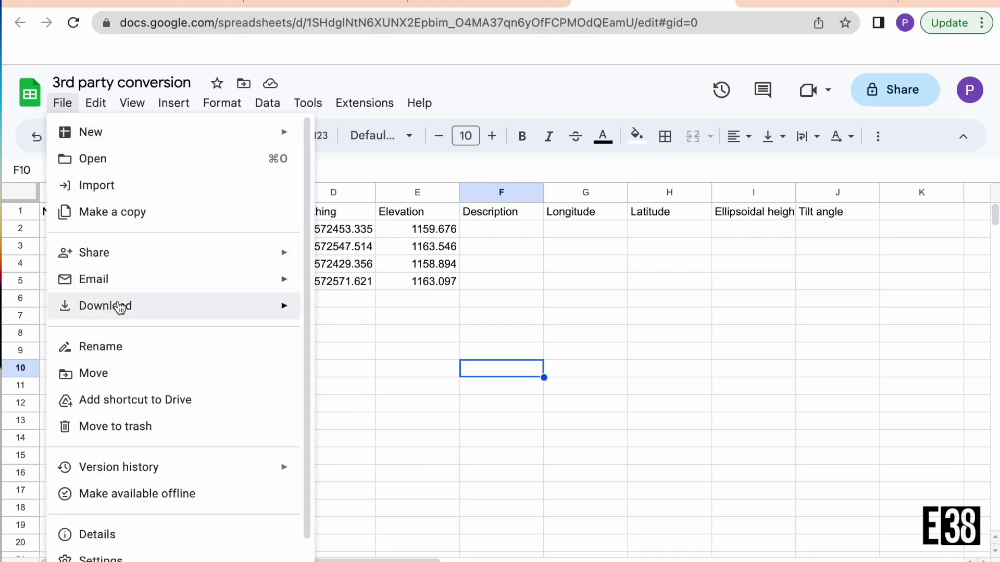
mouse_move(150, 308)
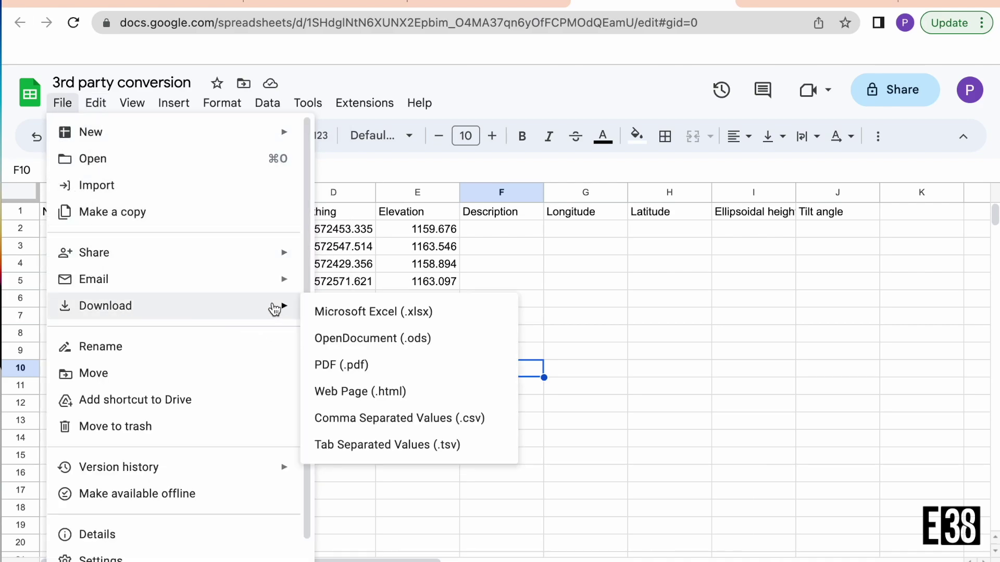
click(353, 421)
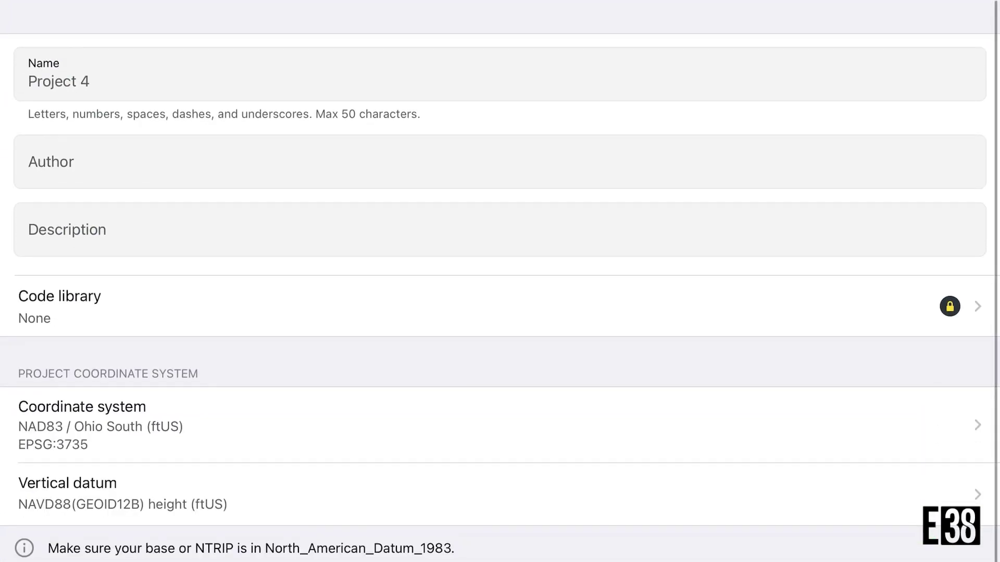
Step: Name the new project '3rd Party Coordinate Conversion' and set its coordinate system to NAD83 / Ohio North (ftUS)
click(29, 81)
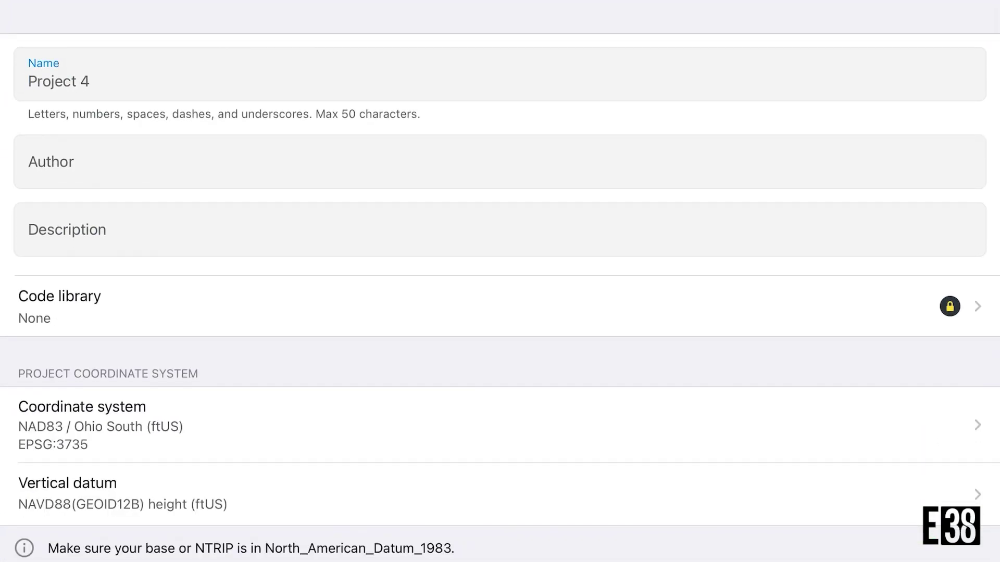
text(ro)
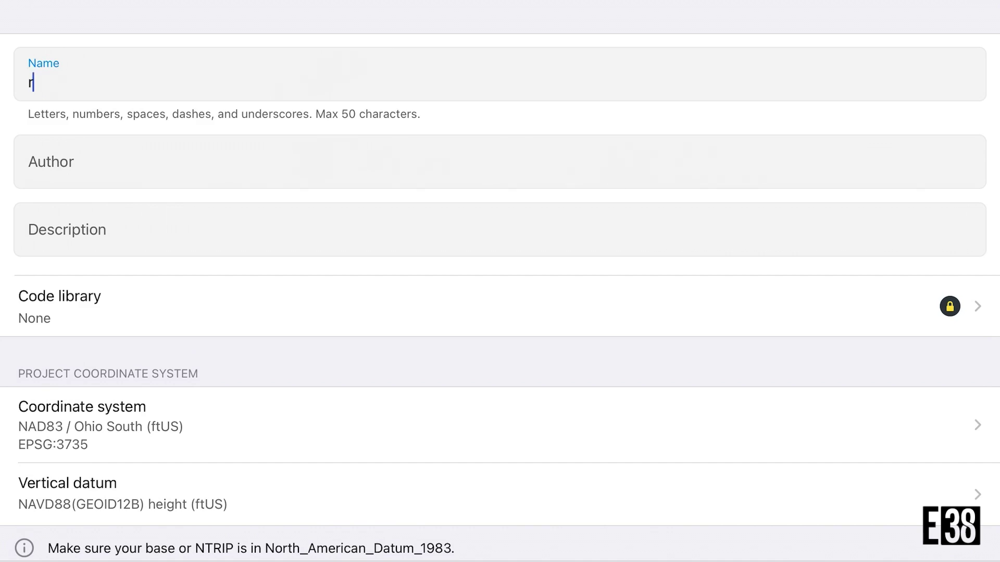
key(BackSpace)
key(BackSpace)
text(3rd Party C)
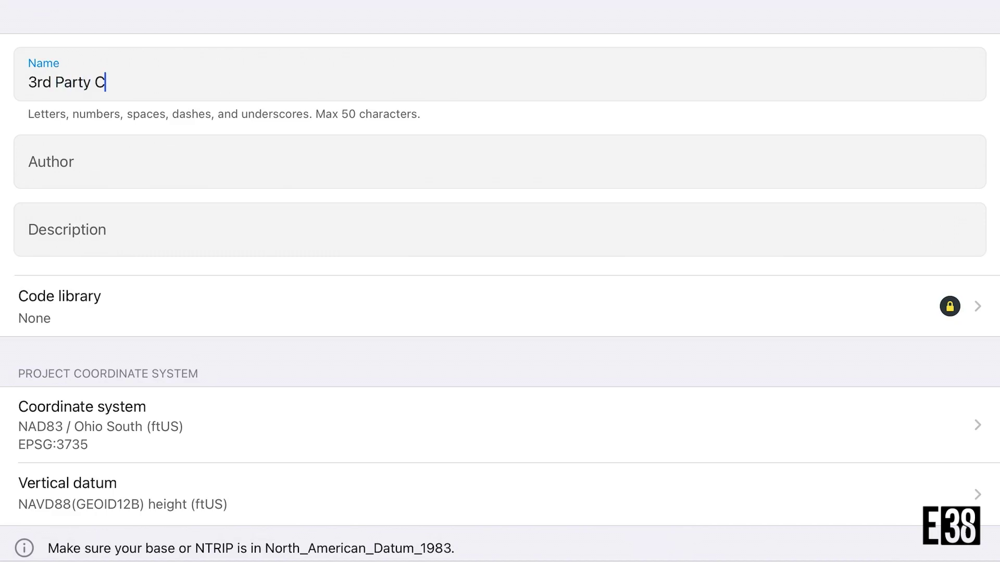
text(oordinate Conversion)
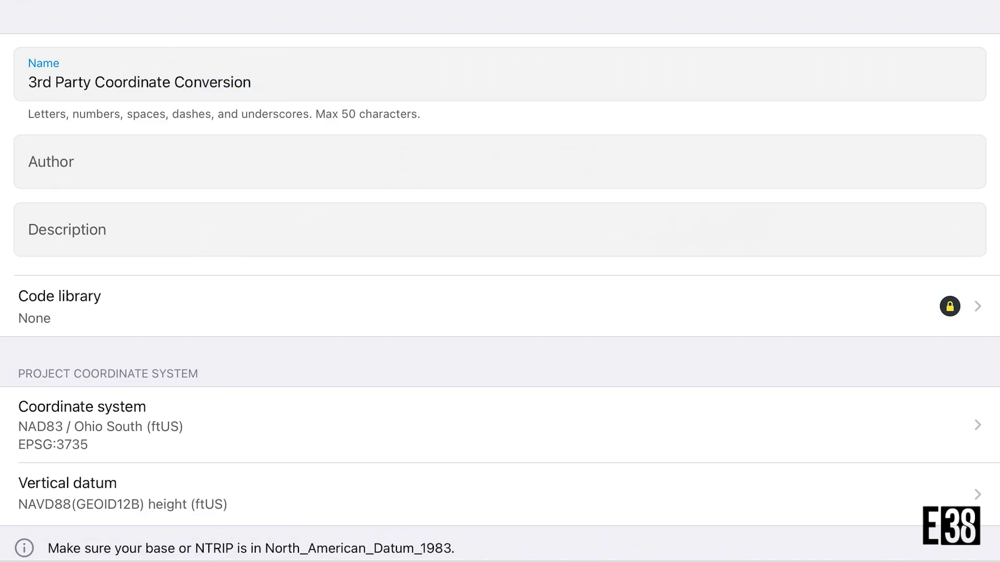
click(500, 425)
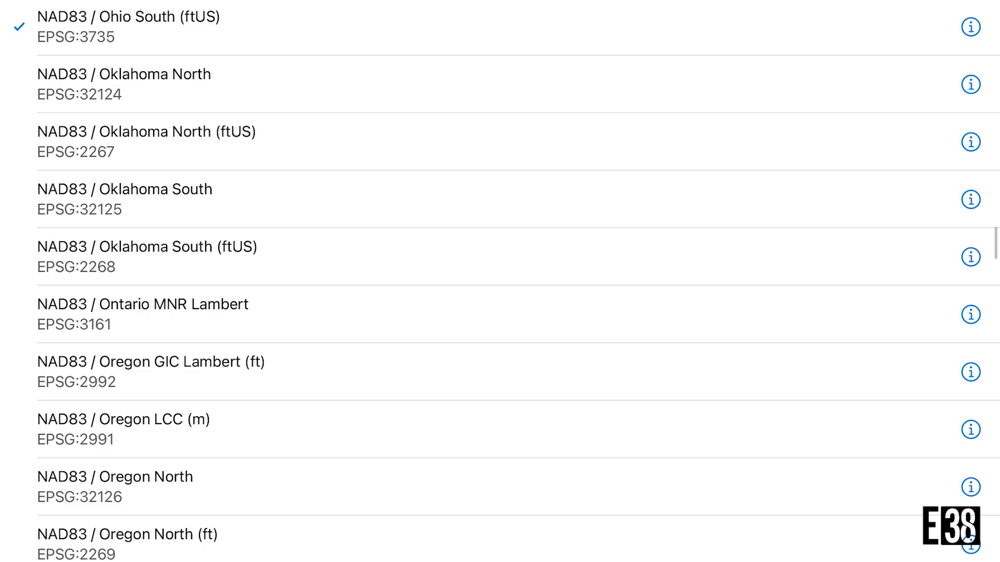
scroll(500, 281, up, 3)
click(500, 62)
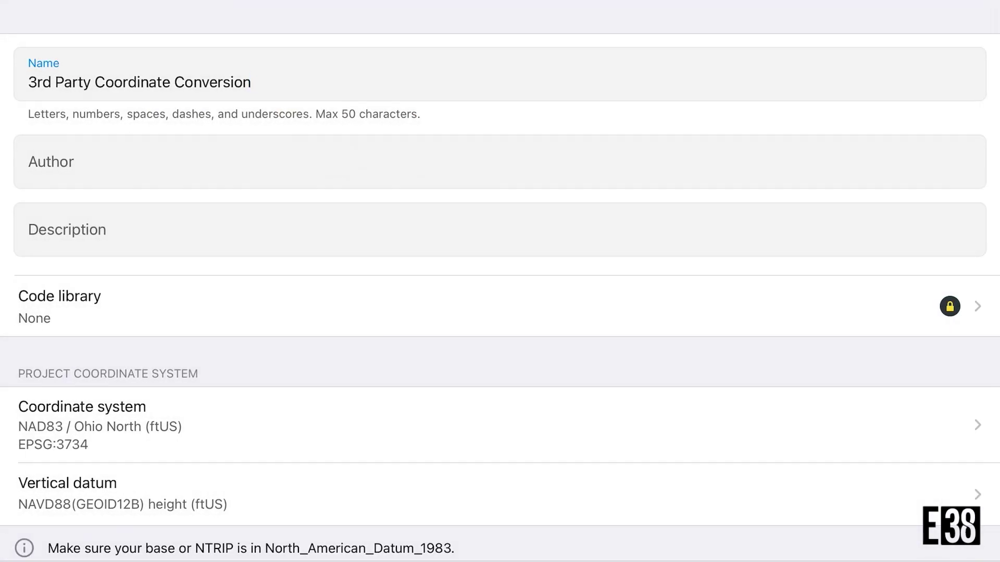
click(500, 560)
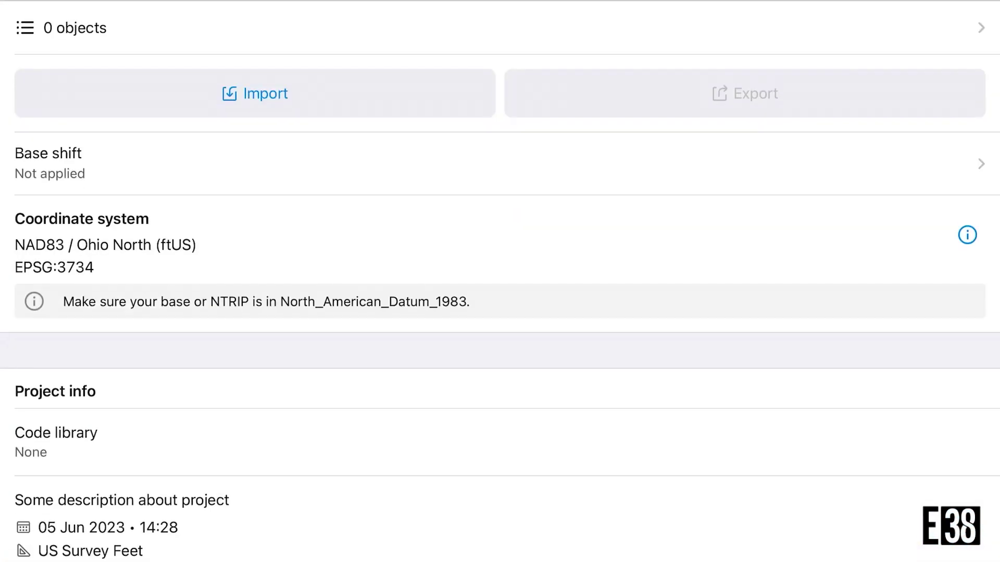
Step: Bring up the CSV and CSV (PENZD) import formats for the 3rd Party Coordinate Conversion project
click(255, 93)
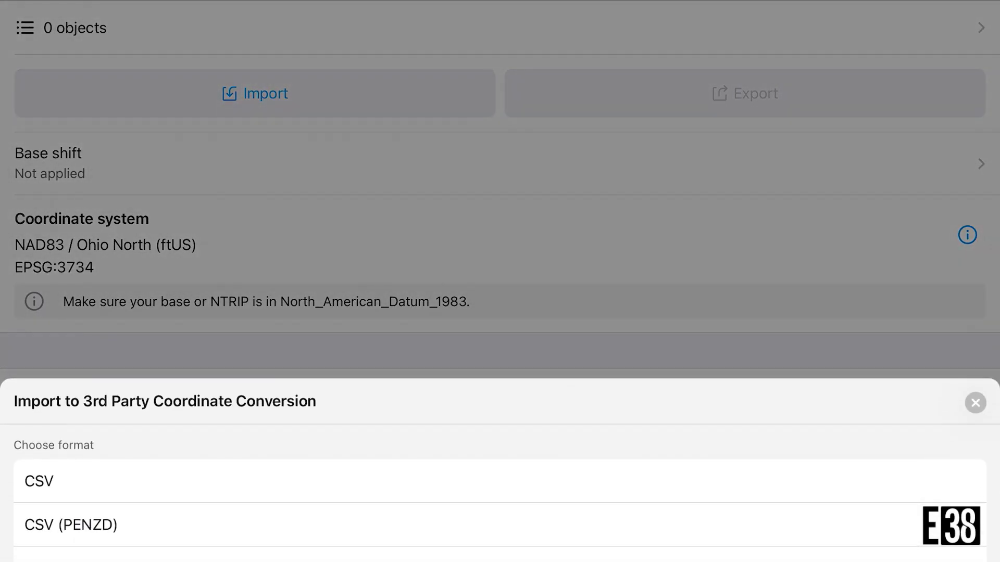